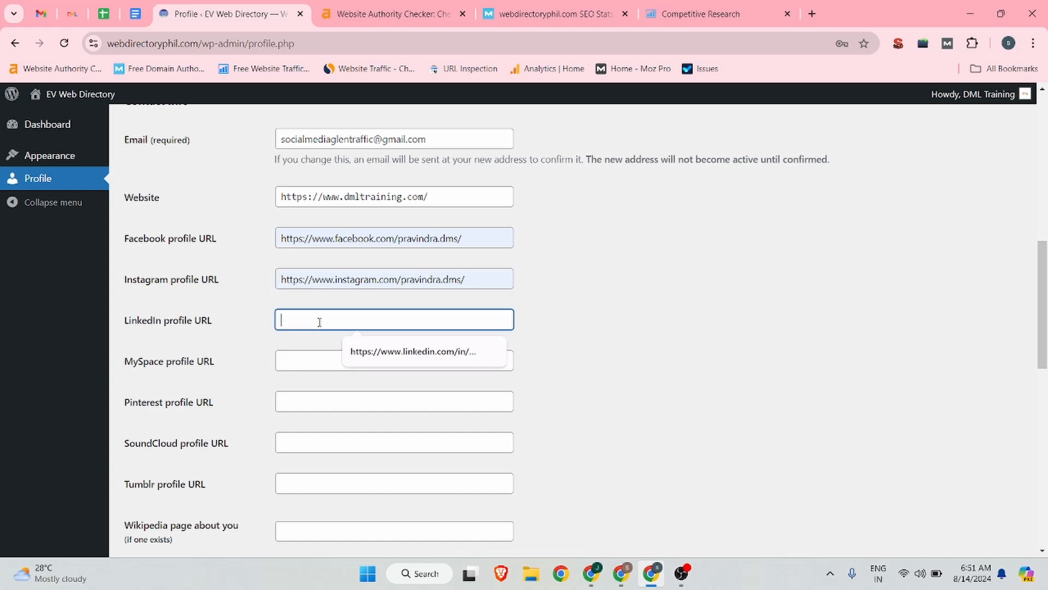
left_click(423, 352)
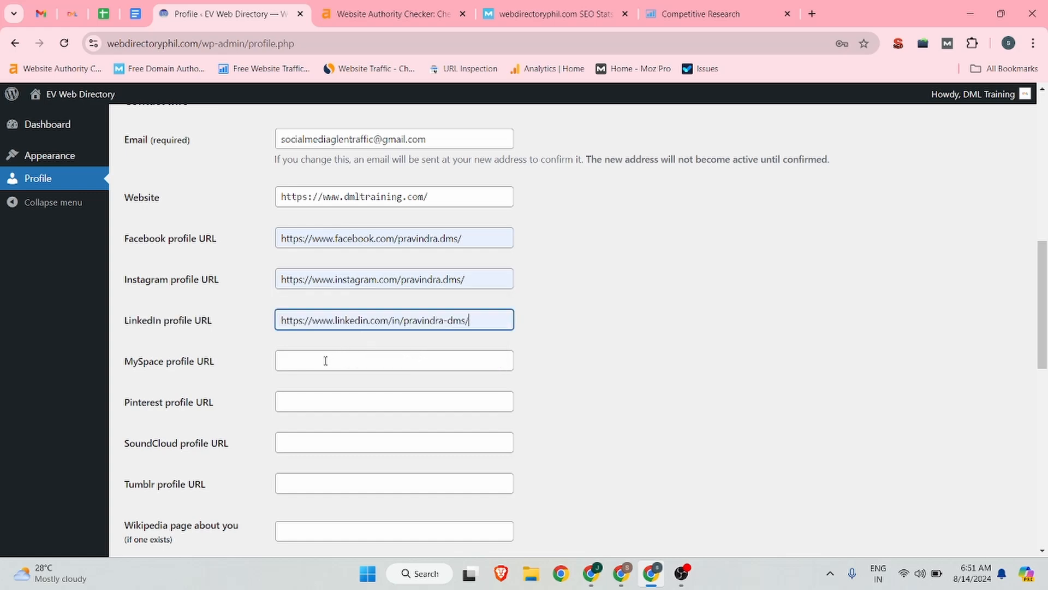
scroll(326, 361, "down", 6)
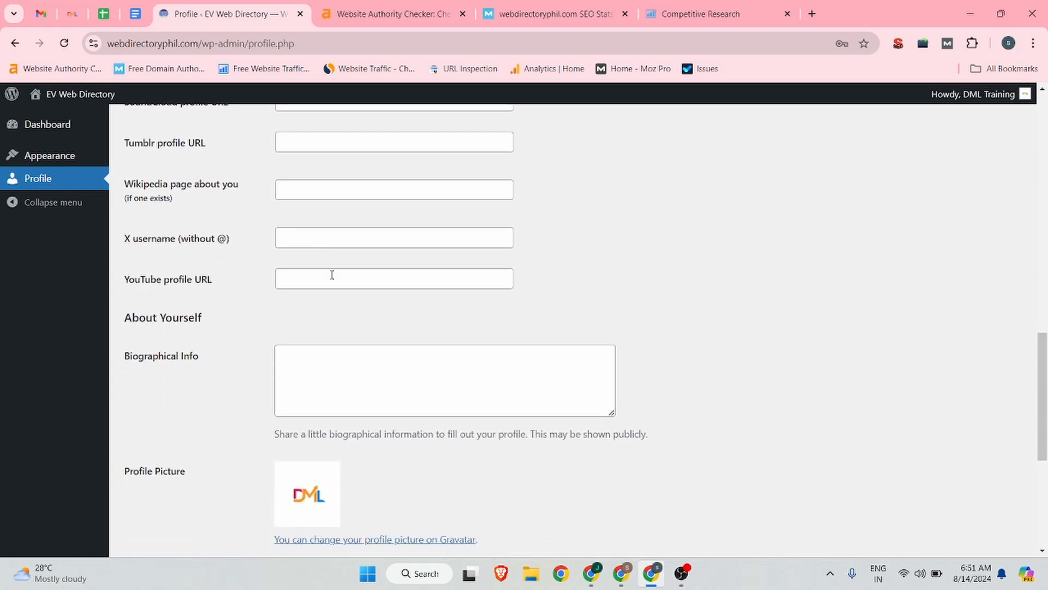
left_click(332, 276)
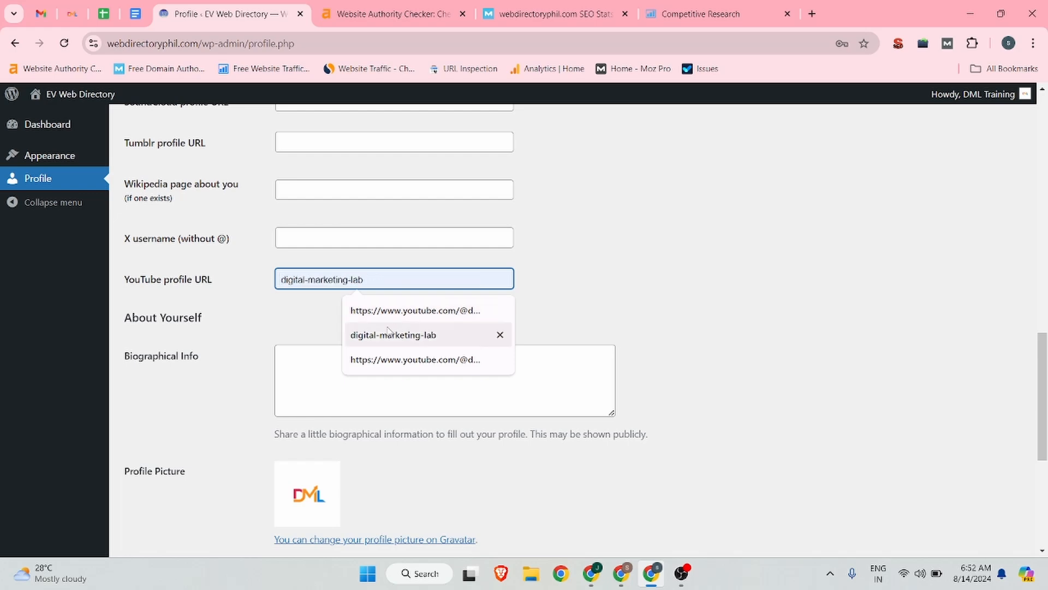
left_click(386, 359)
Step: Copy the paragraph starting "Unlock your digital marketing potential" from the Backlink Google Doc into the profile's Biographical Info
scroll(428, 227, "down", 4)
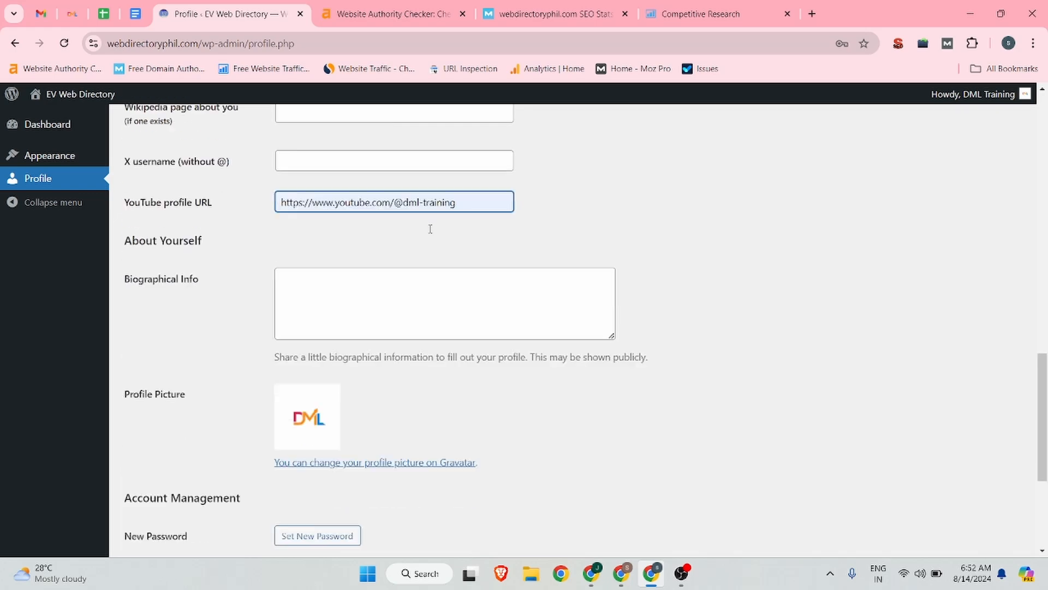
left_click(328, 186)
left_click(136, 14)
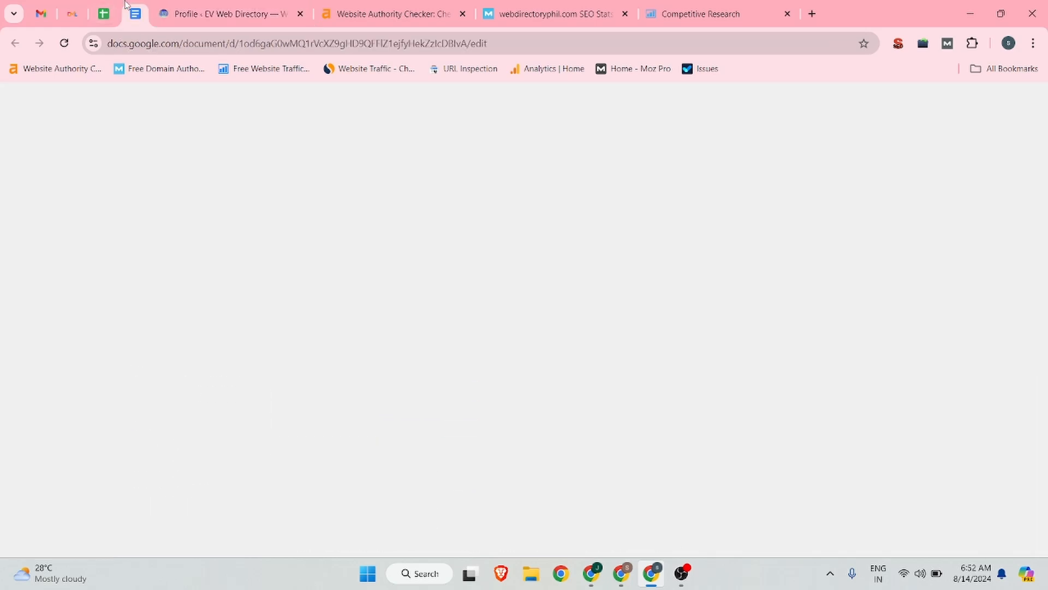
scroll(421, 253, "down", 4)
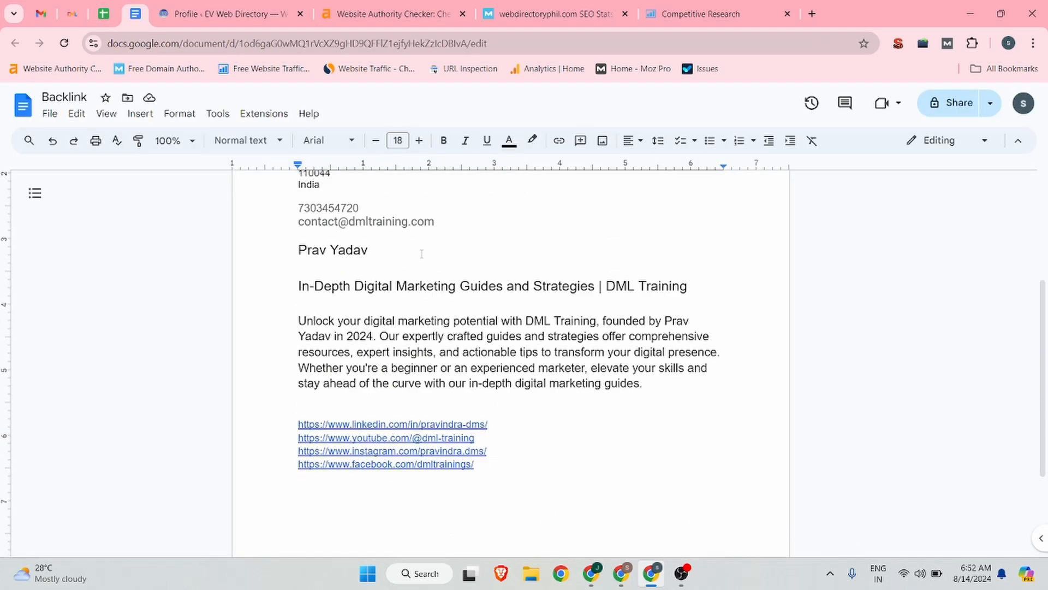
triple_click(494, 336)
key("ctrl+c")
left_click(230, 14)
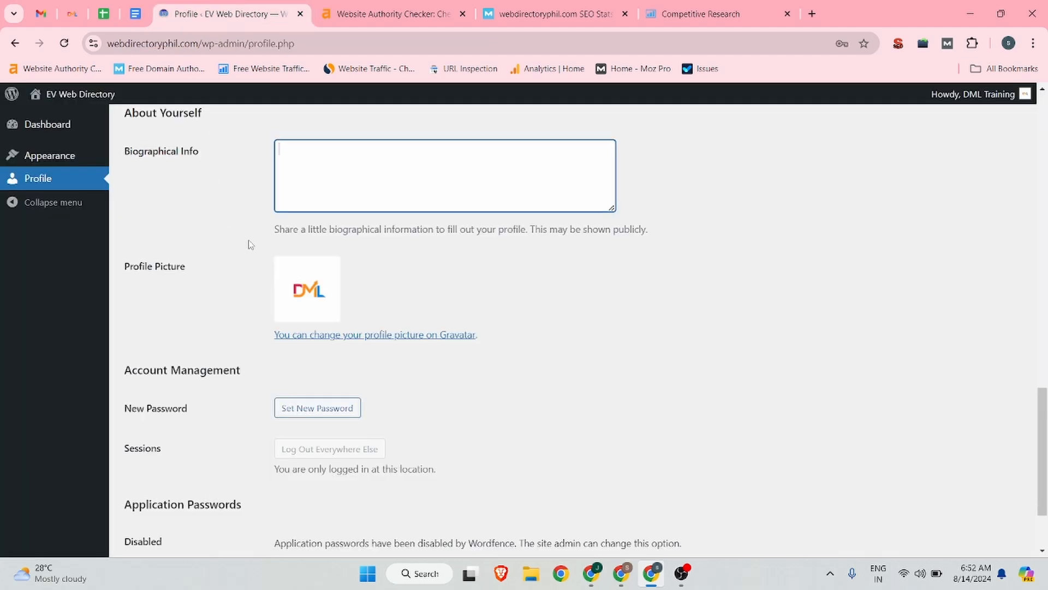
key("ctrl+v")
key("BackSpace")
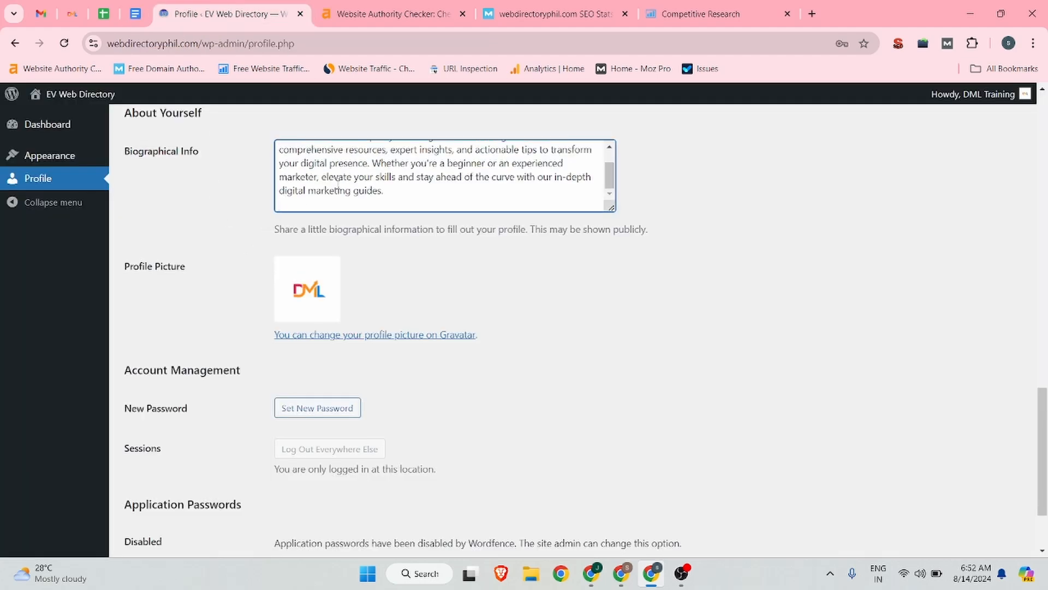
Step: Save the profile with the new contact links and biography
scroll(337, 185, "down", 2)
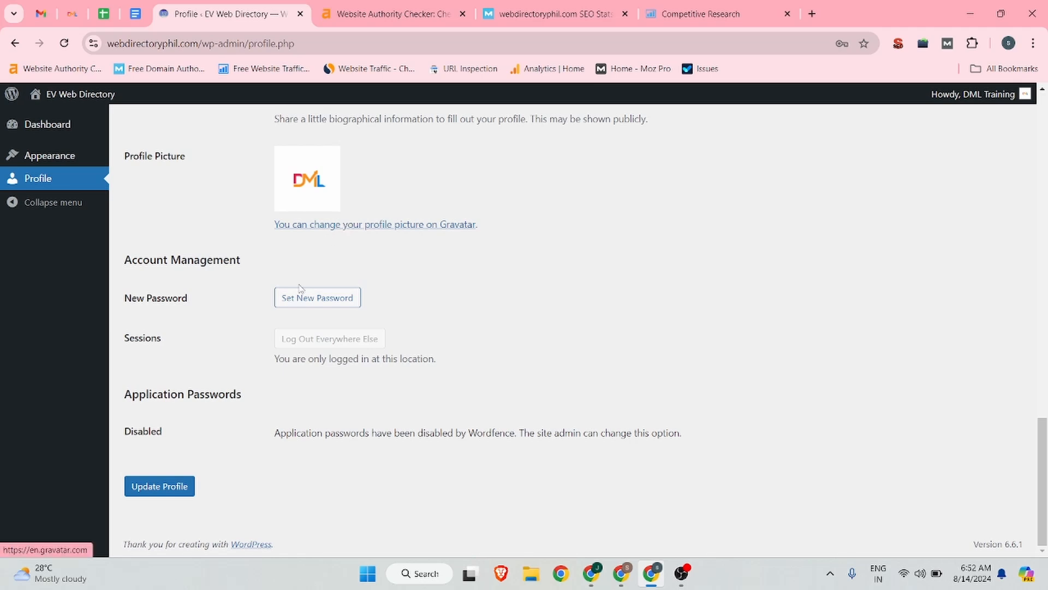
scroll(275, 304, "up", 1)
scroll(257, 344, "down", 2)
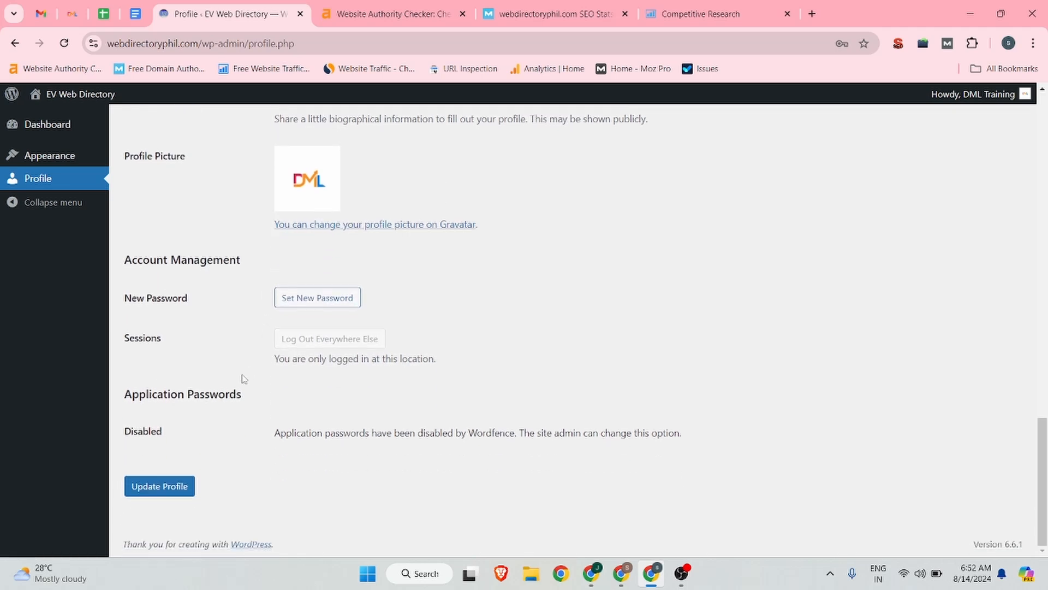
left_click(167, 491)
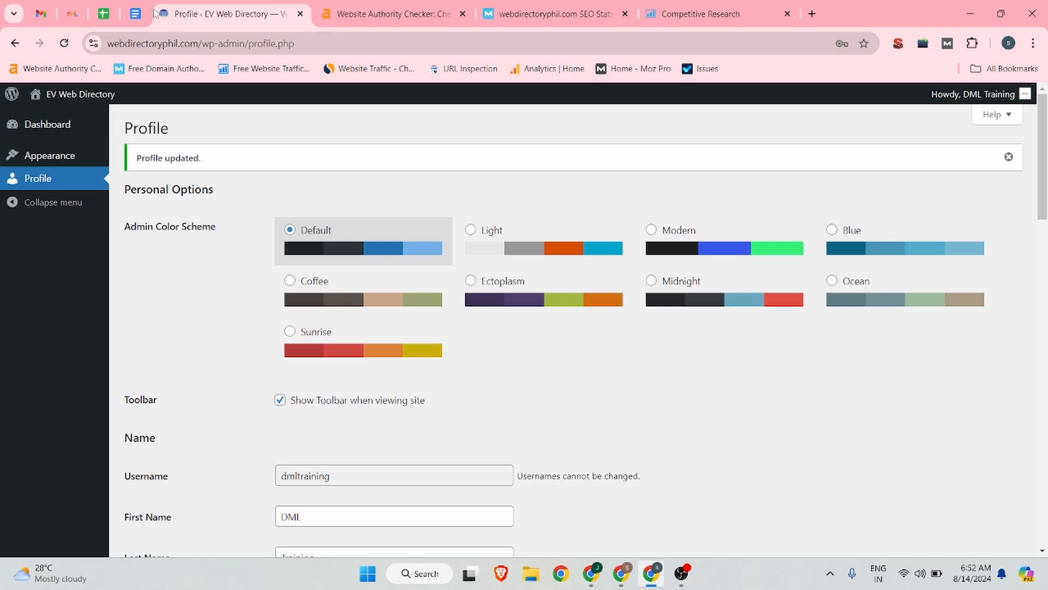
Step: Visit the EV Web Directory site and start adding a new listing
mouse_move(49, 94)
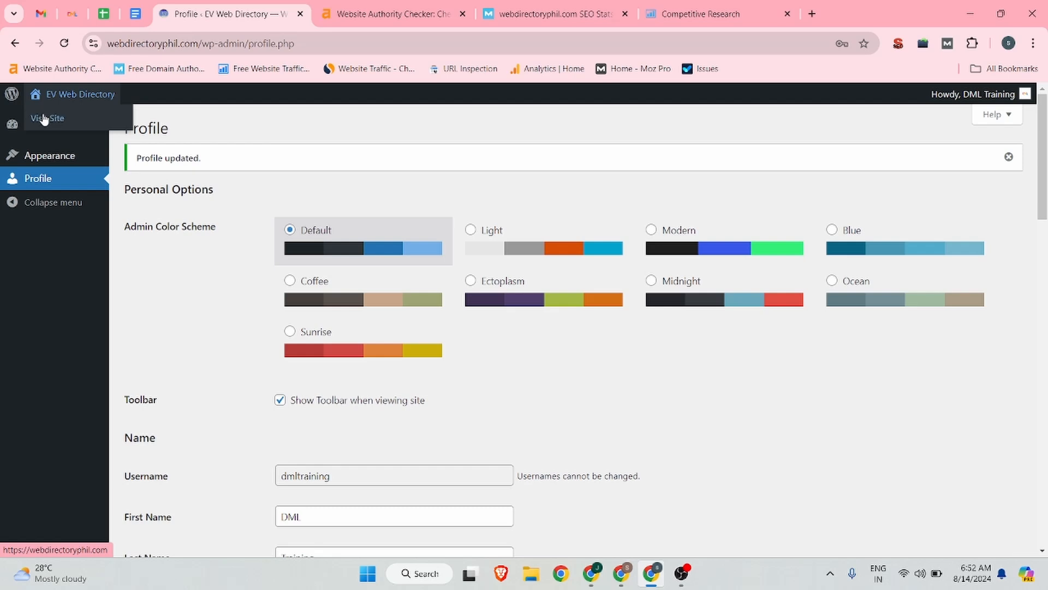
left_click(42, 122)
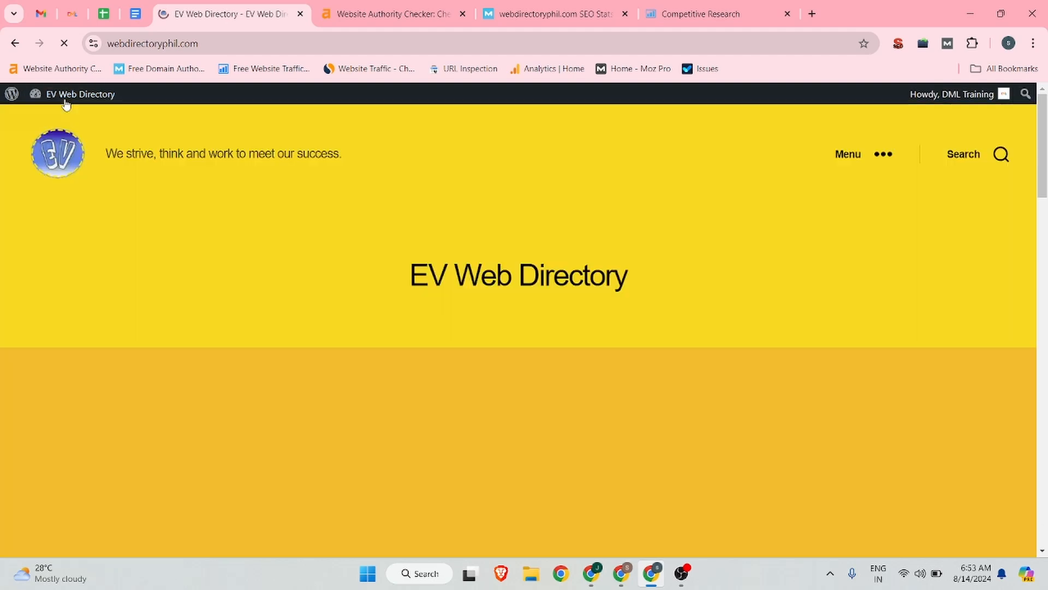
scroll(487, 215, "down", 10)
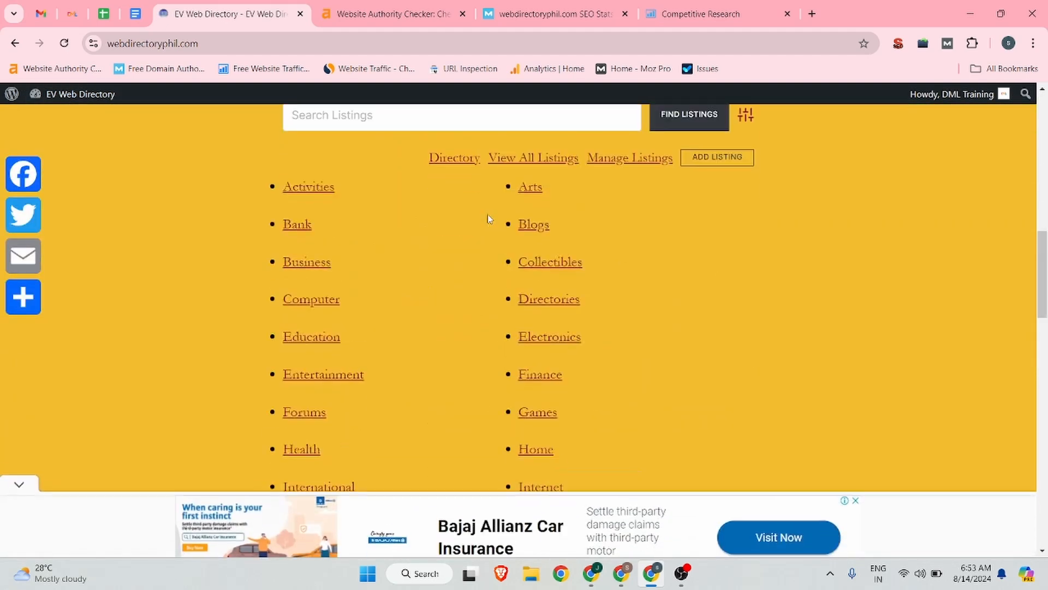
left_click(726, 159)
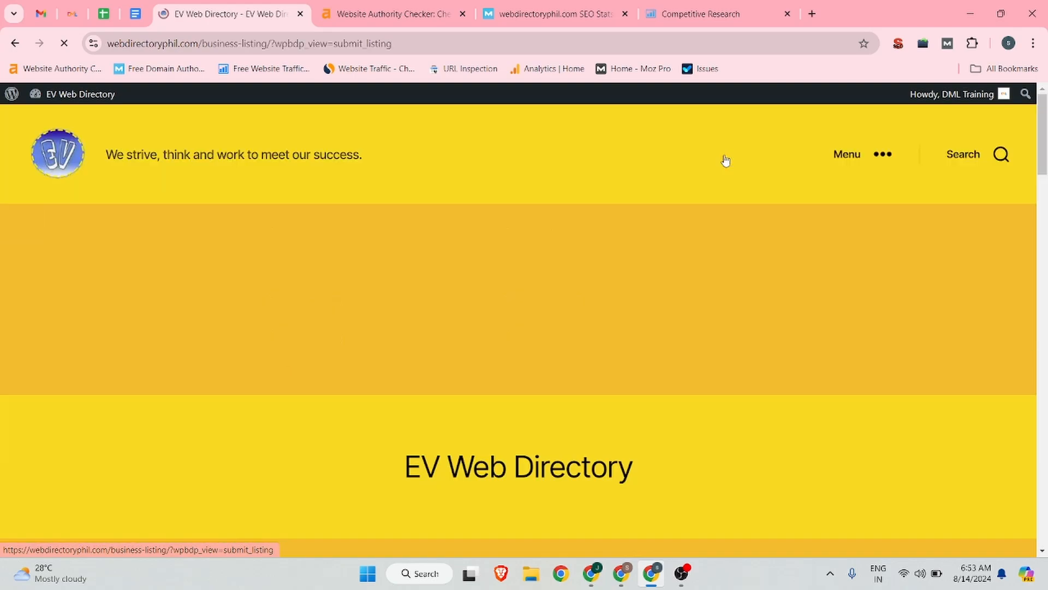
Step: Set the listing category to SEO
scroll(600, 246, "down", 10)
scroll(557, 256, "down", 15)
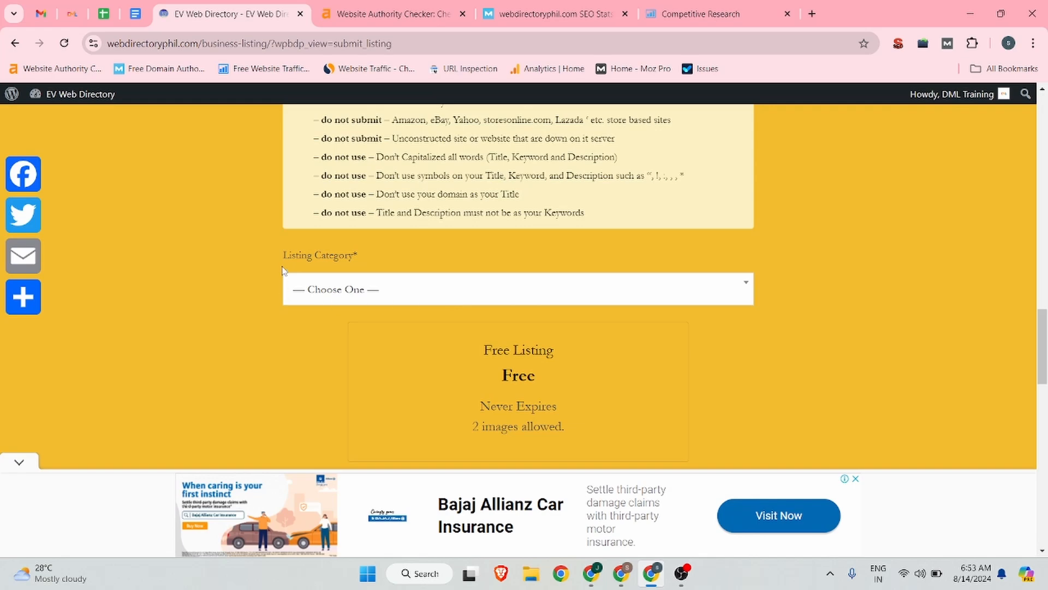
left_click(525, 290)
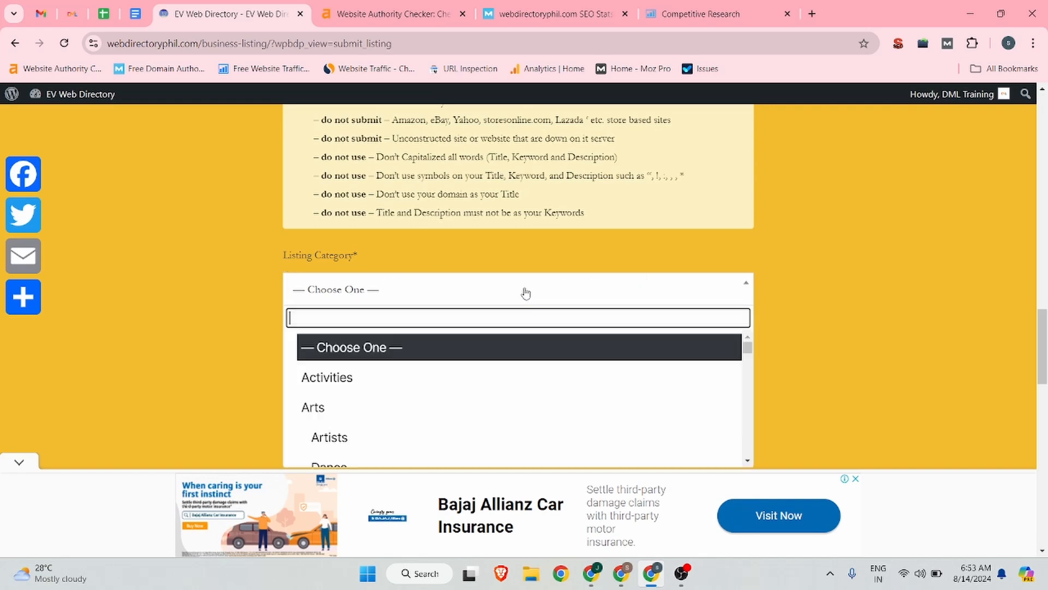
scroll(416, 389, "down", 5)
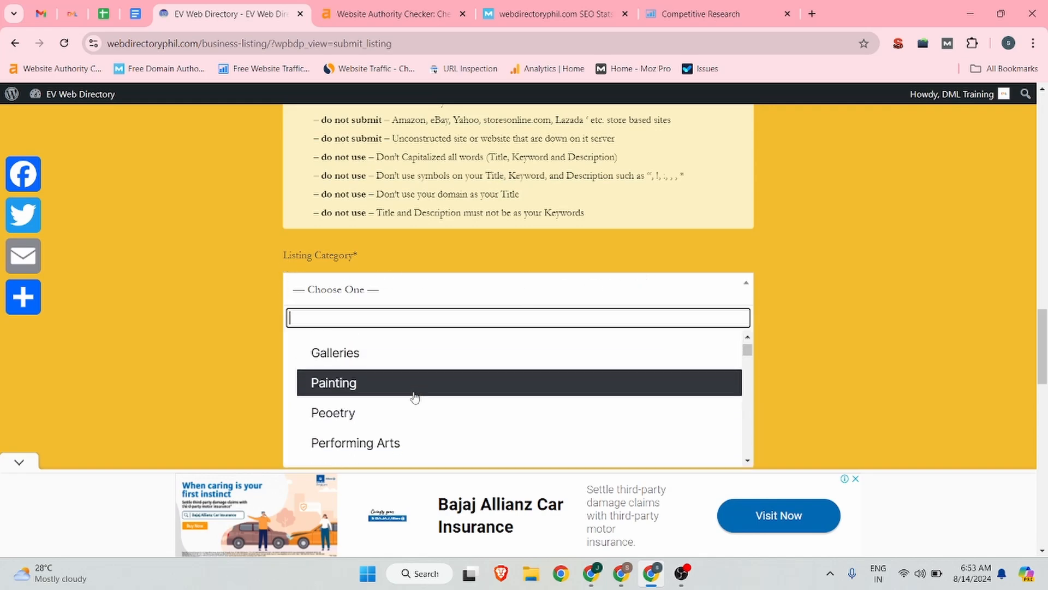
scroll(415, 397, "down", 5)
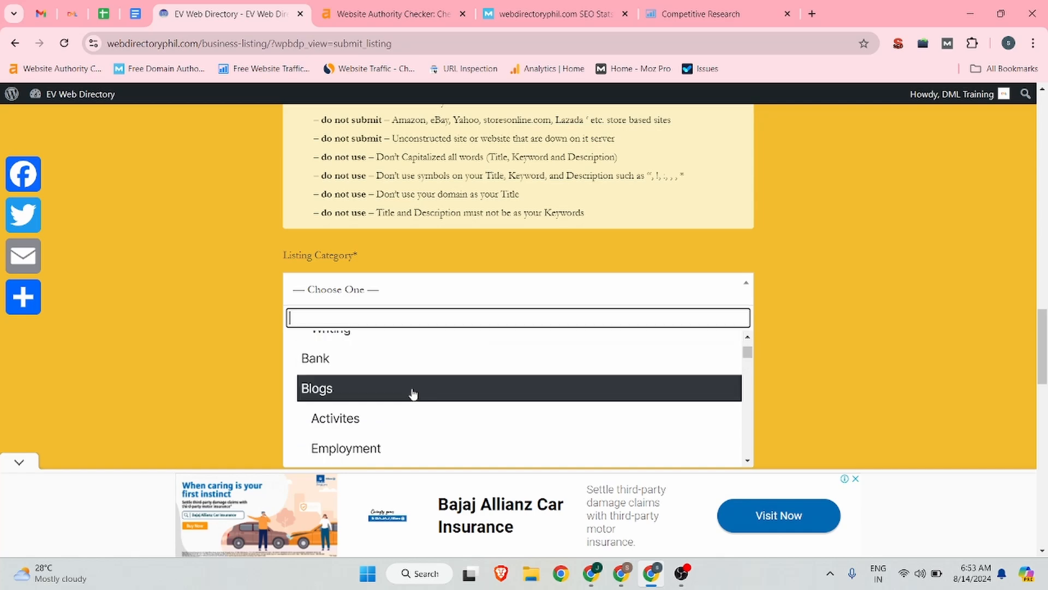
scroll(413, 393, "down", 4)
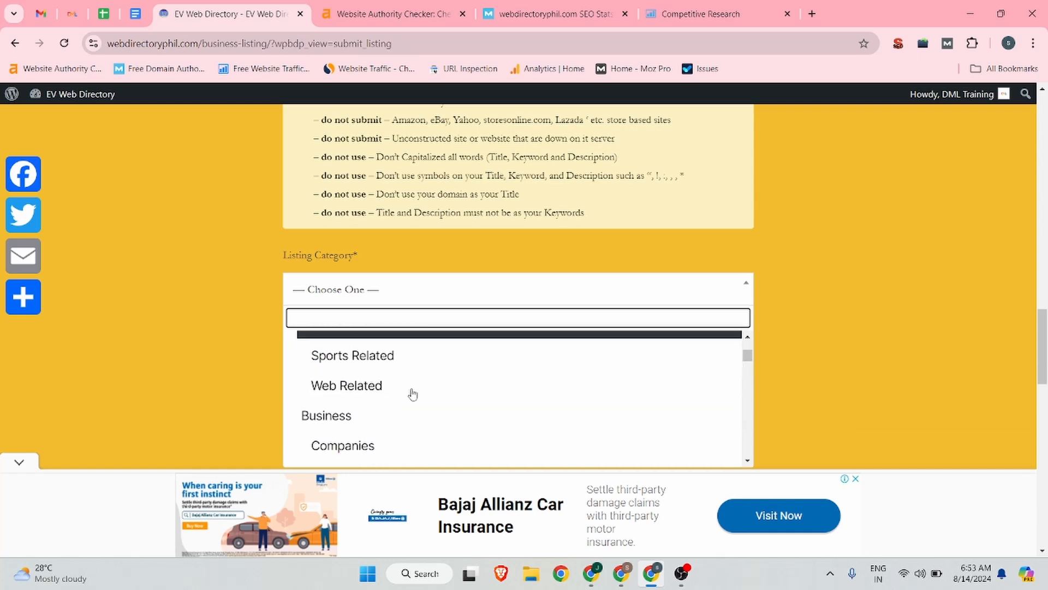
scroll(355, 390, "down", 5)
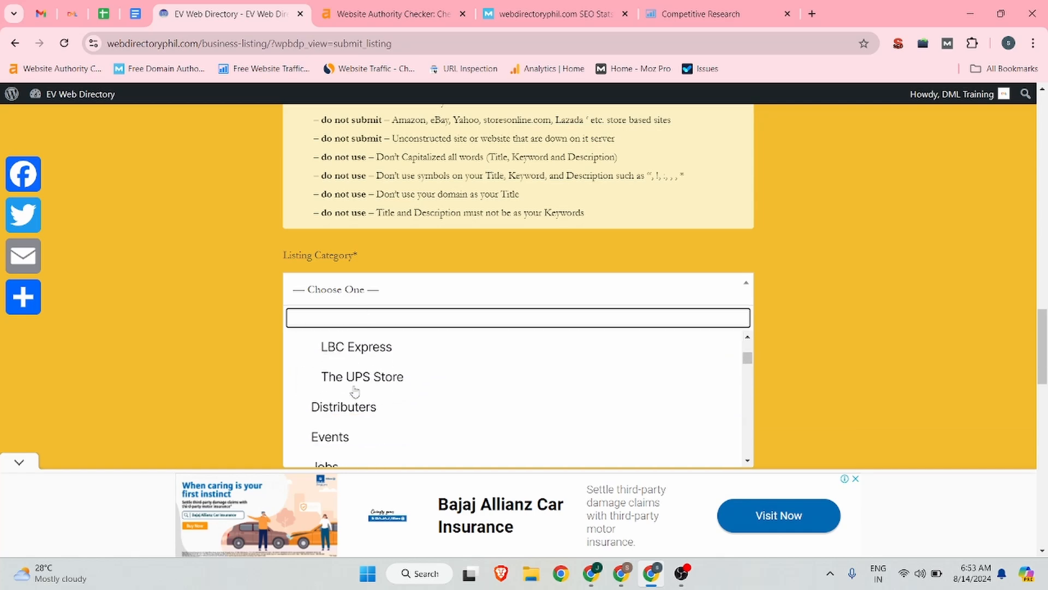
scroll(355, 391, "down", 4)
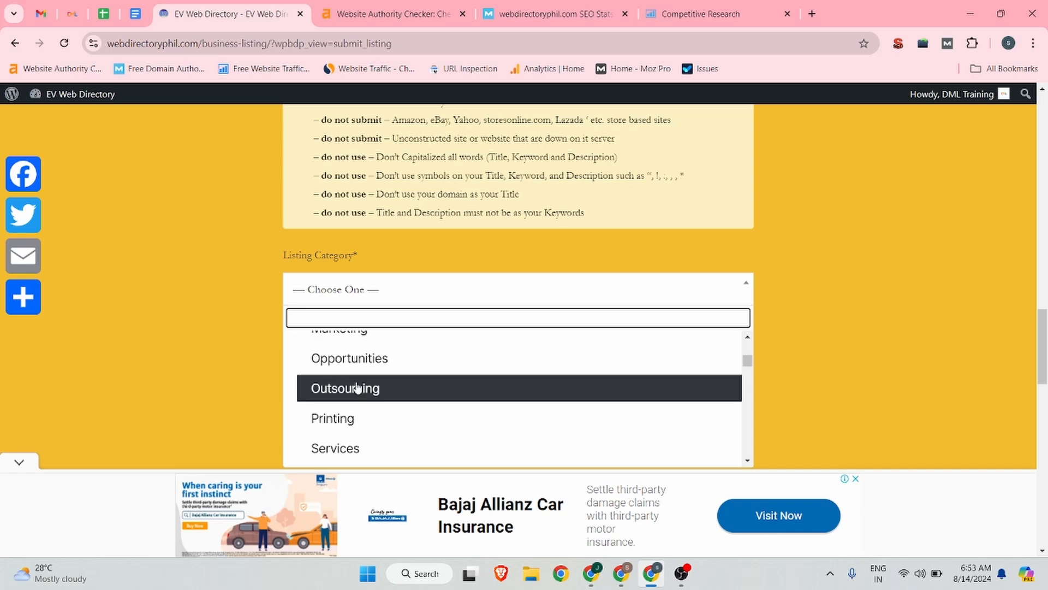
scroll(358, 386, "down", 5)
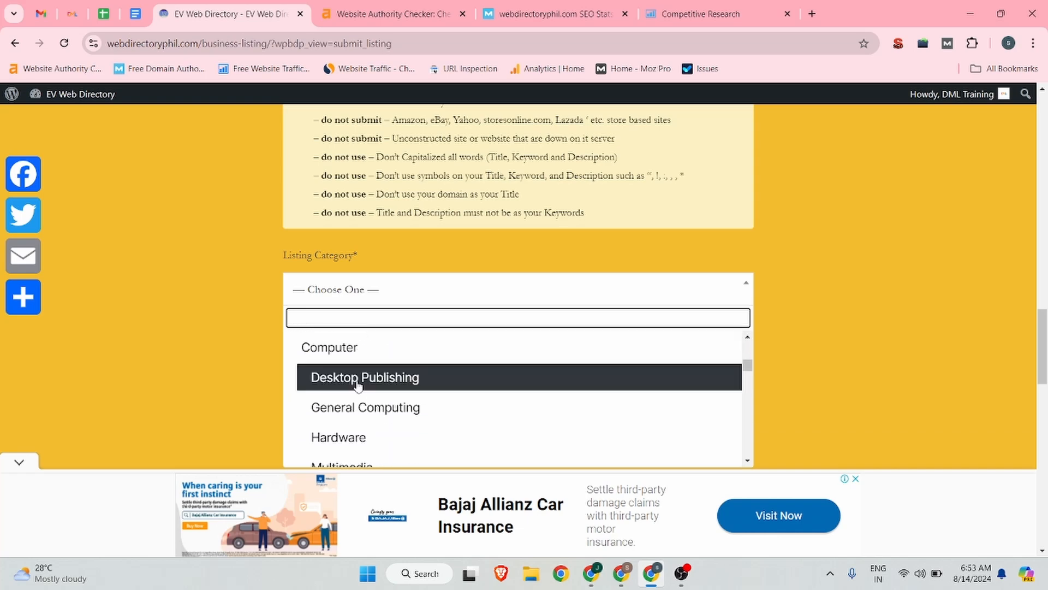
type("seo")
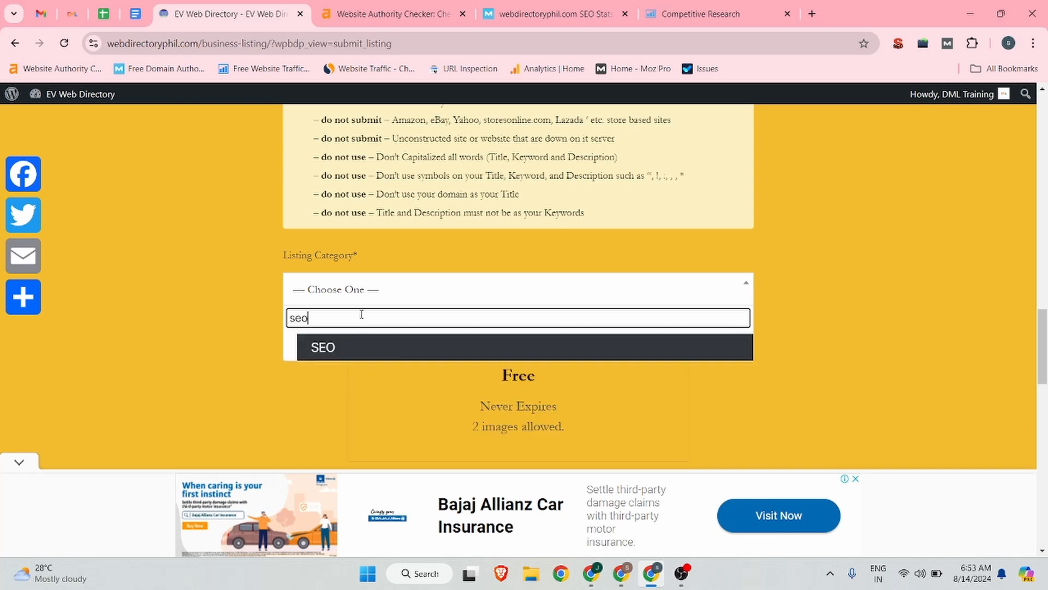
left_click(346, 347)
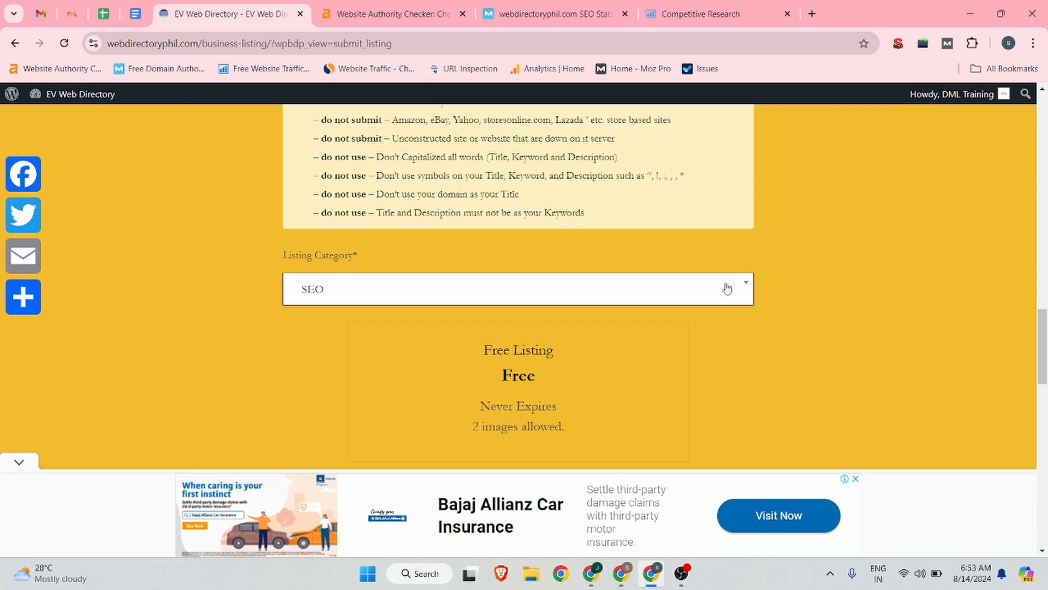
Step: Continue with the Free Listing plan to the listing information stage
scroll(727, 287, "down", 1)
scroll(513, 306, "down", 4)
scroll(522, 257, "up", 2)
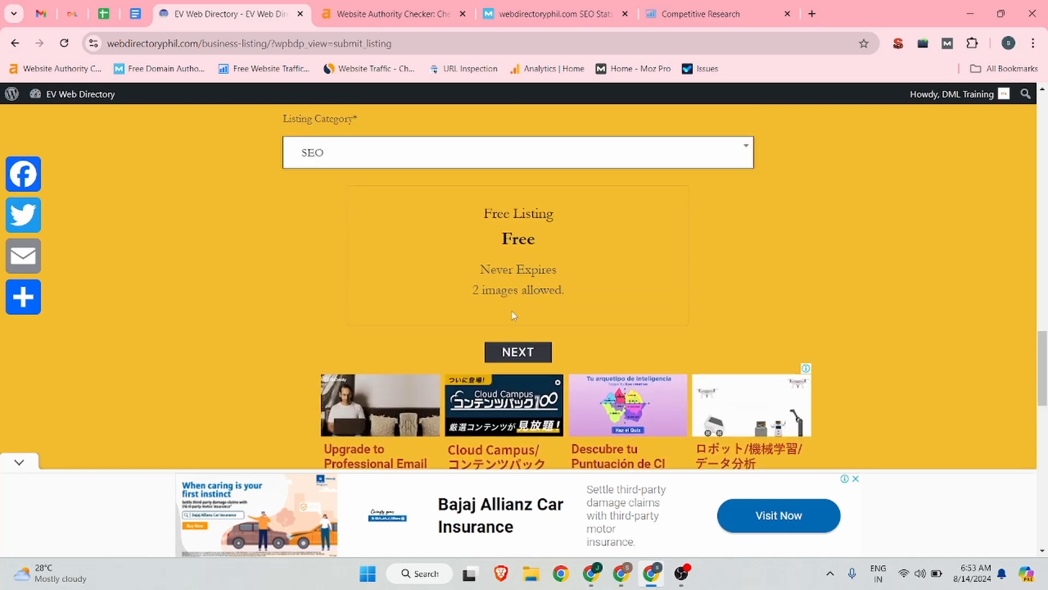
left_click(523, 353)
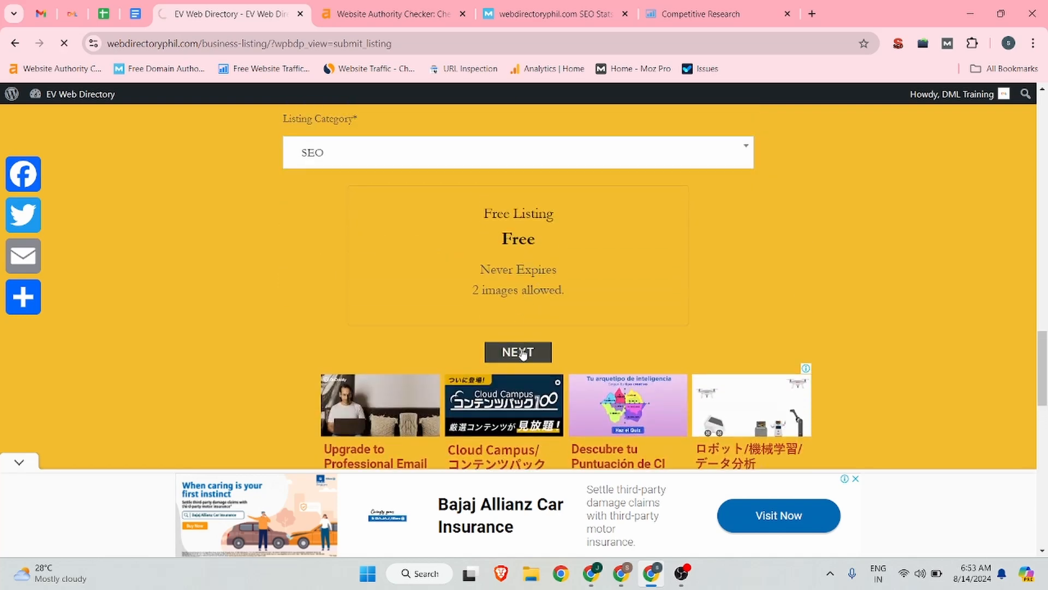
Step: Enter "DML Training" as the listing title
scroll(573, 300, "down", 6)
scroll(573, 299, "up", 15)
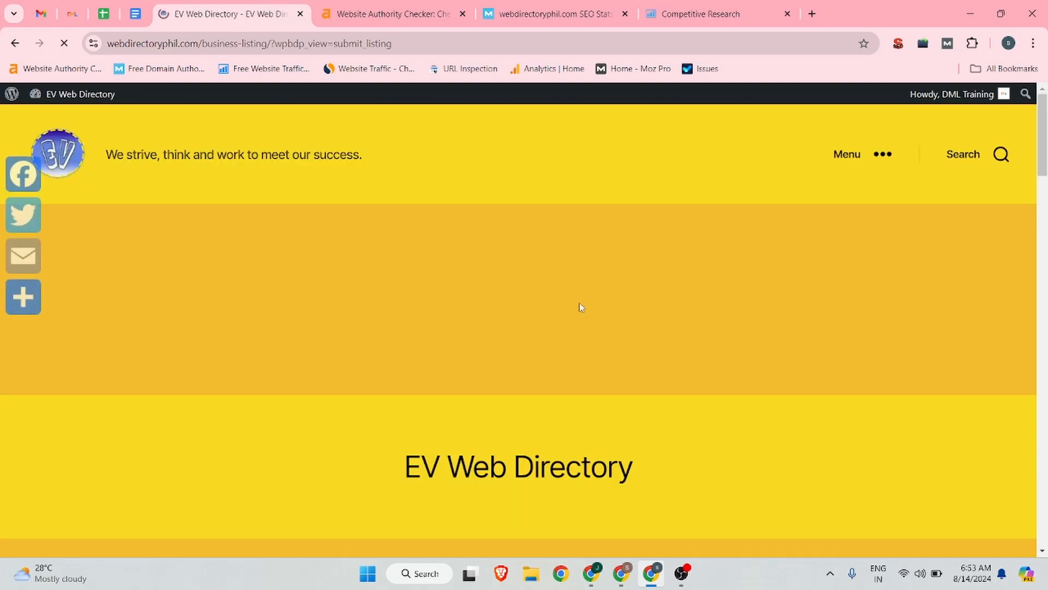
scroll(580, 304, "down", 12)
scroll(349, 333, "up", 3)
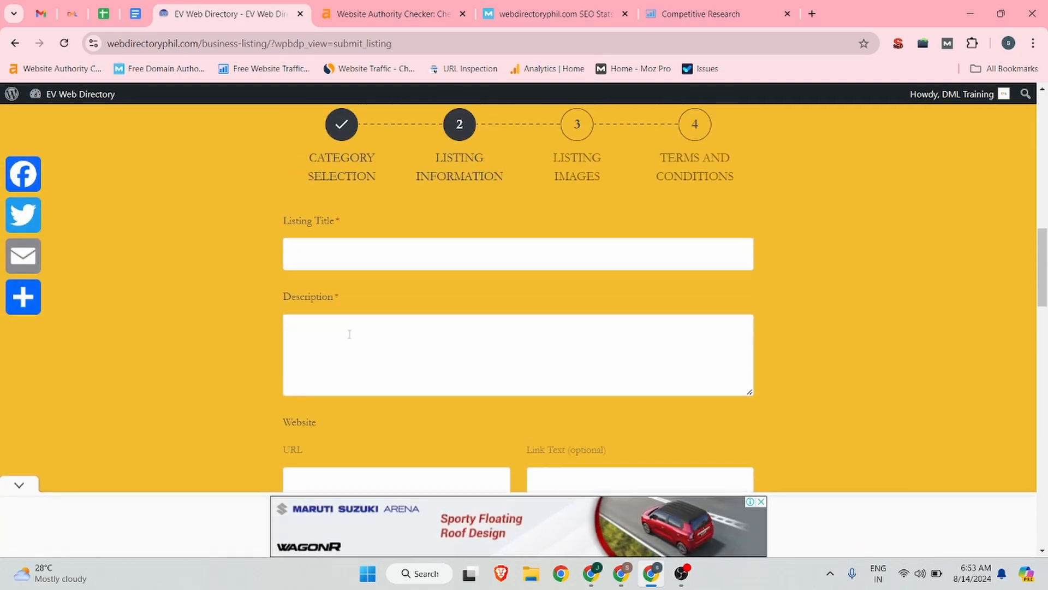
left_click(317, 249)
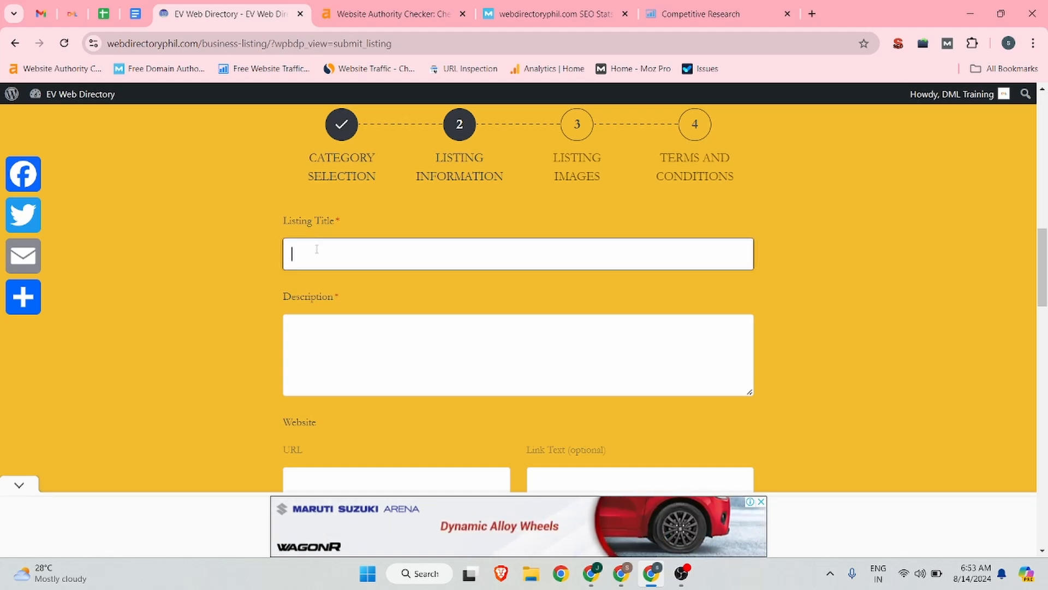
type("DML Tr")
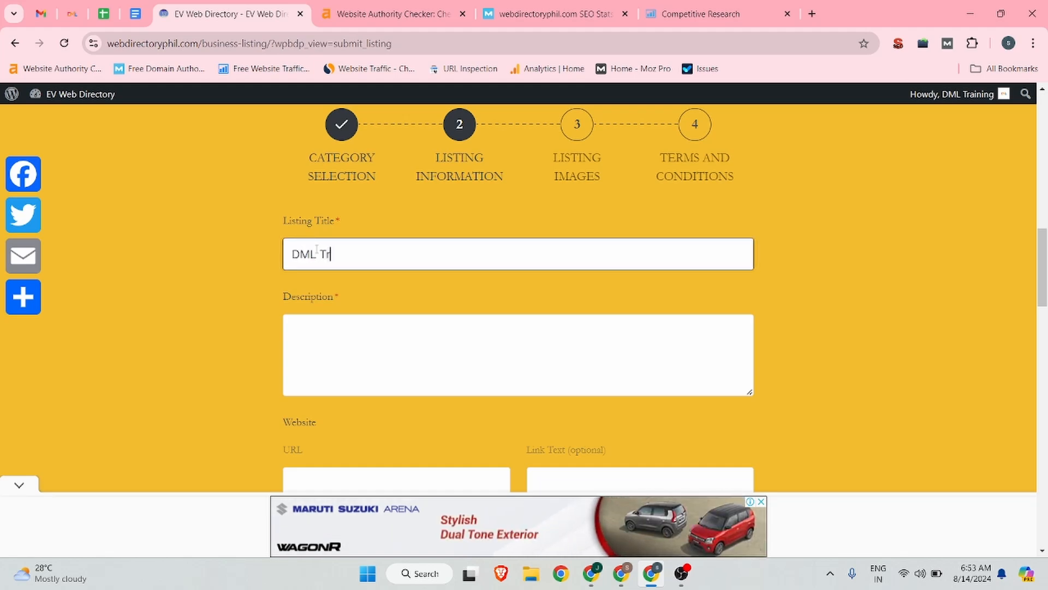
type("aining")
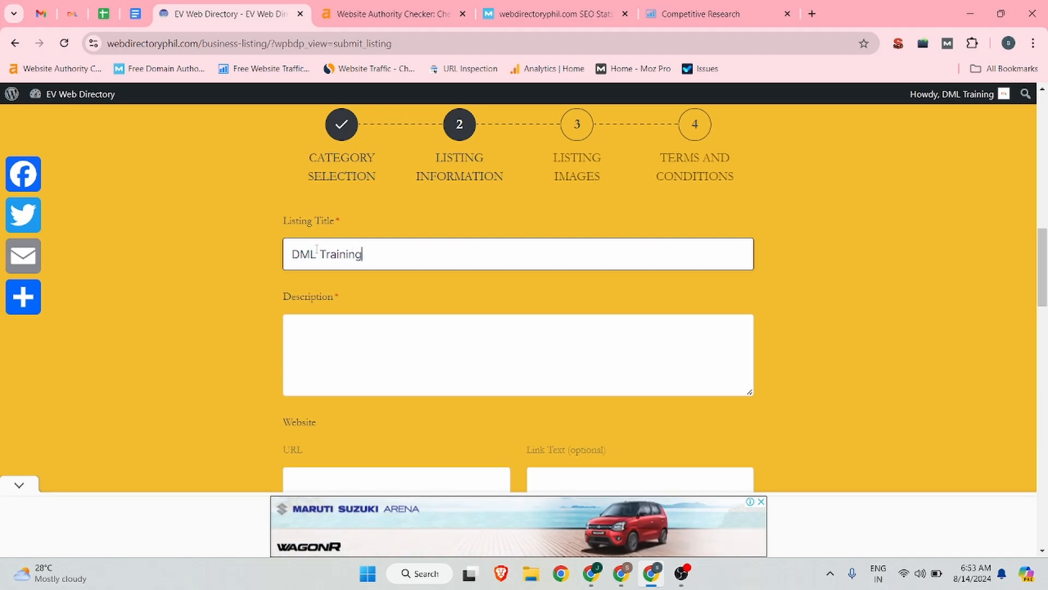
Step: Fill the listing description with the DML Training summary paragraph copied from the Backlink document, without trailing blank space
scroll(319, 322, "down", 1)
left_click(320, 323)
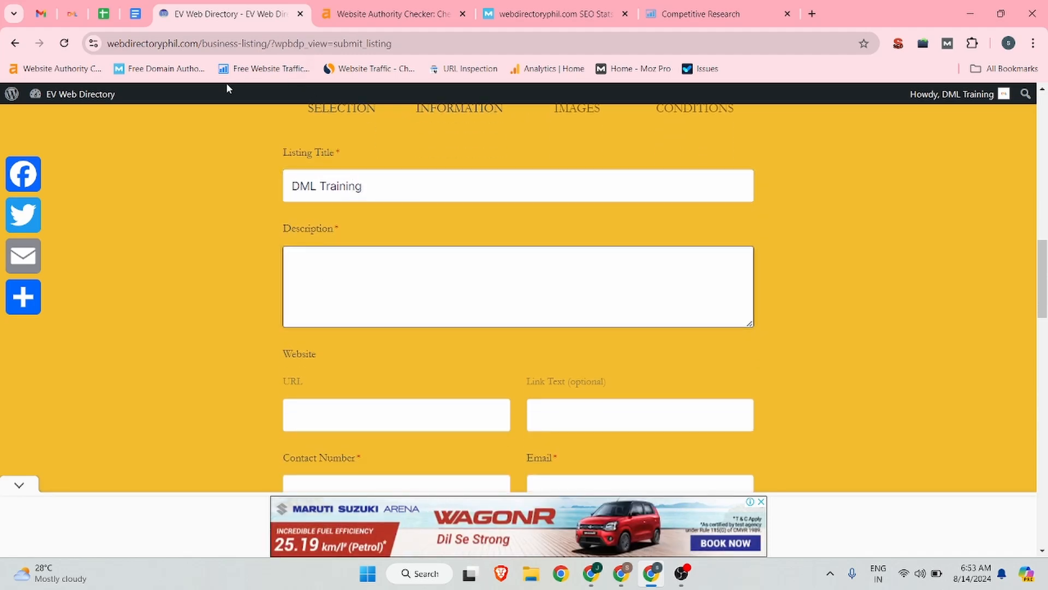
left_click(133, 13)
left_click_drag(298, 320, 660, 387)
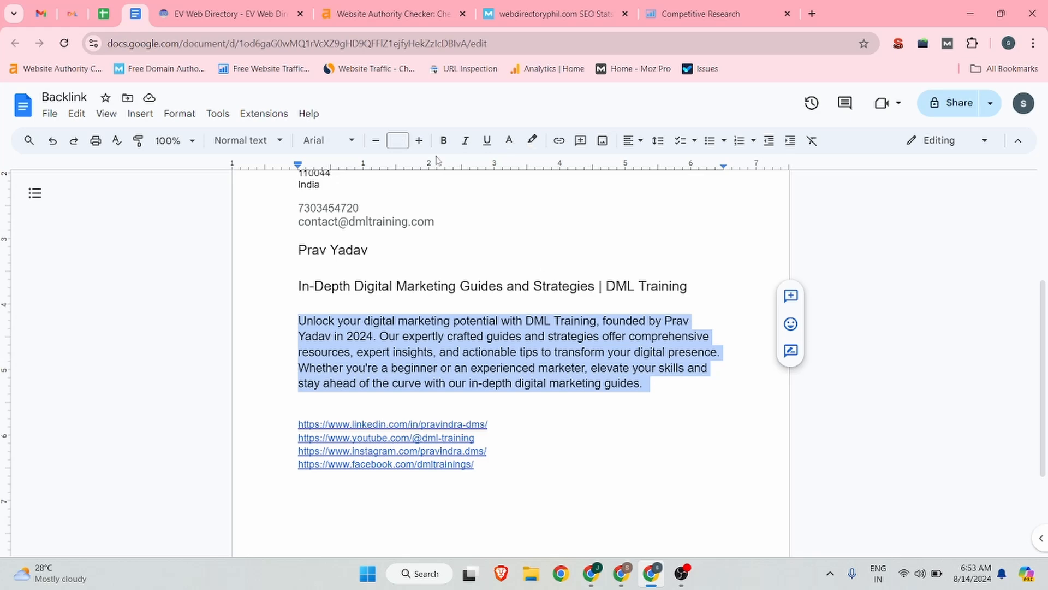
left_click(257, 5)
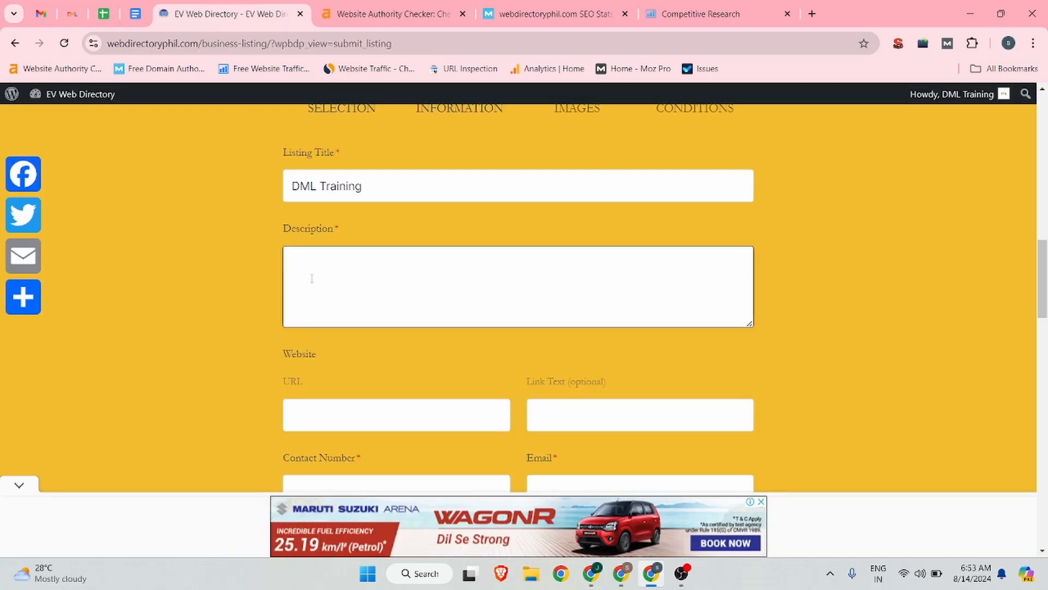
key("ctrl+v")
scroll(332, 273, "down", 1)
key("BackSpace")
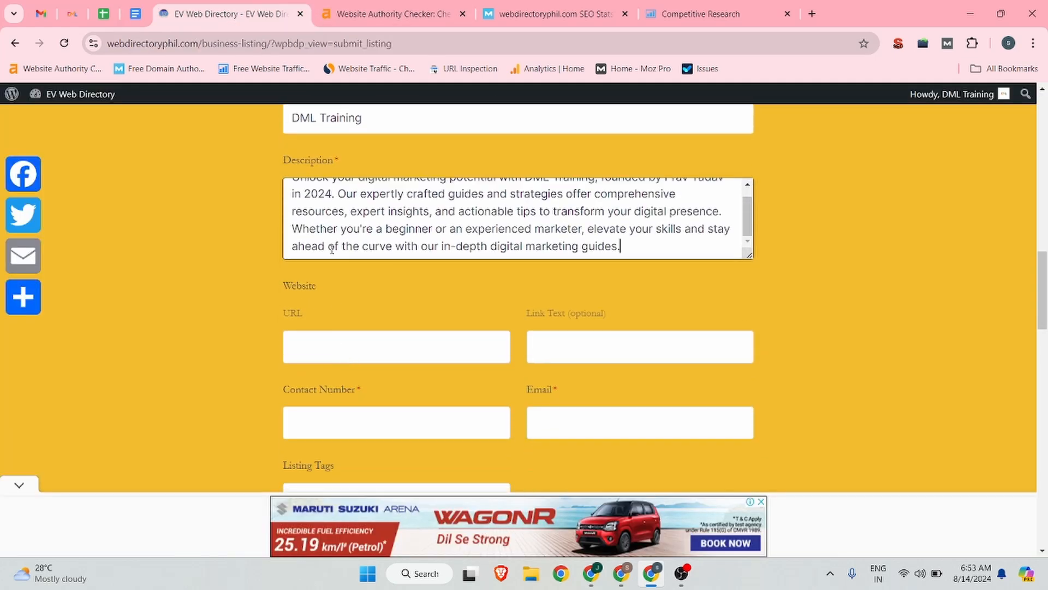
left_click(309, 349)
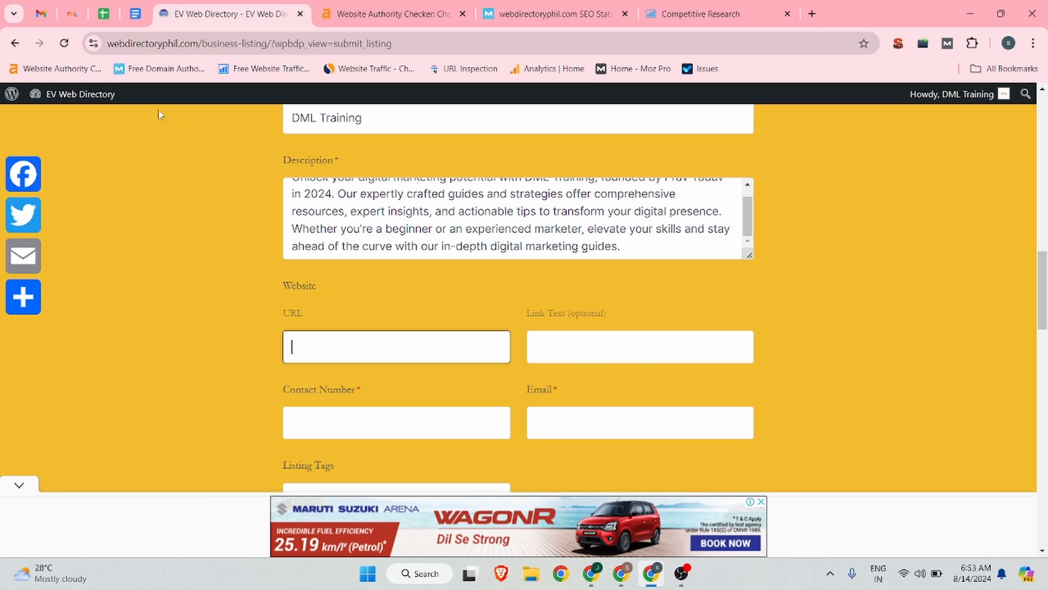
left_click(72, 14)
left_click(230, 14)
type("https://www.dmltraining.com/")
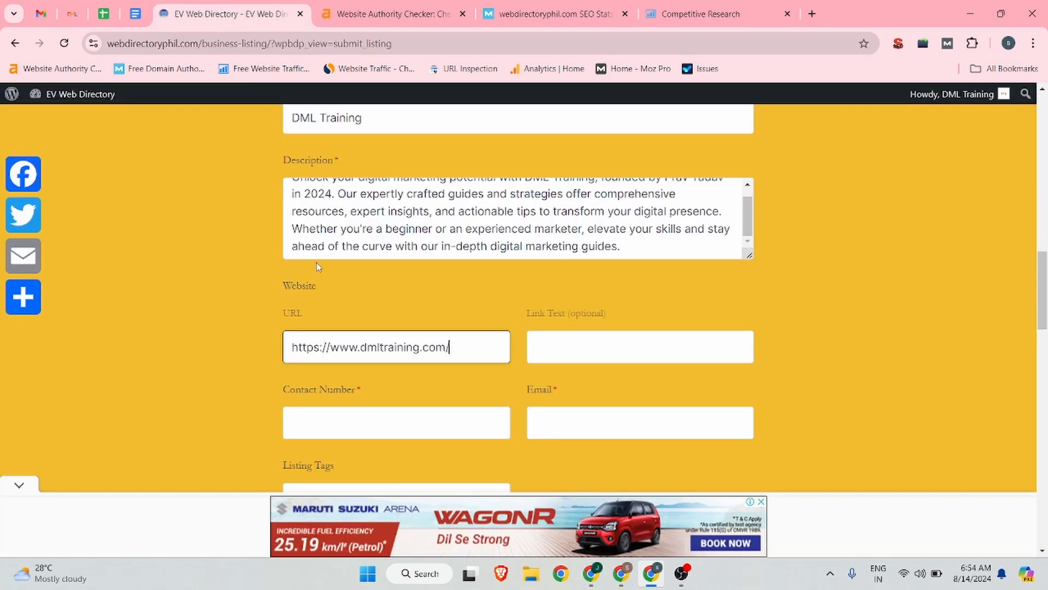
left_click(591, 355)
type("D")
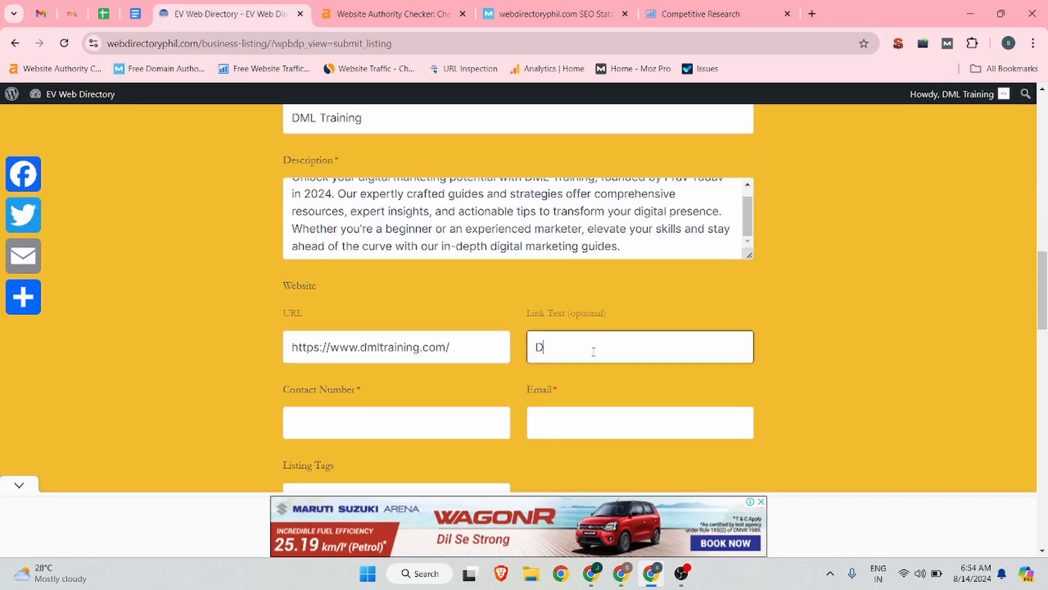
type("ML Training")
Step: Fill in the contact number from the Backlink document and use the browser's saved address for the contact email
scroll(593, 350, "down", 3)
left_click(314, 287)
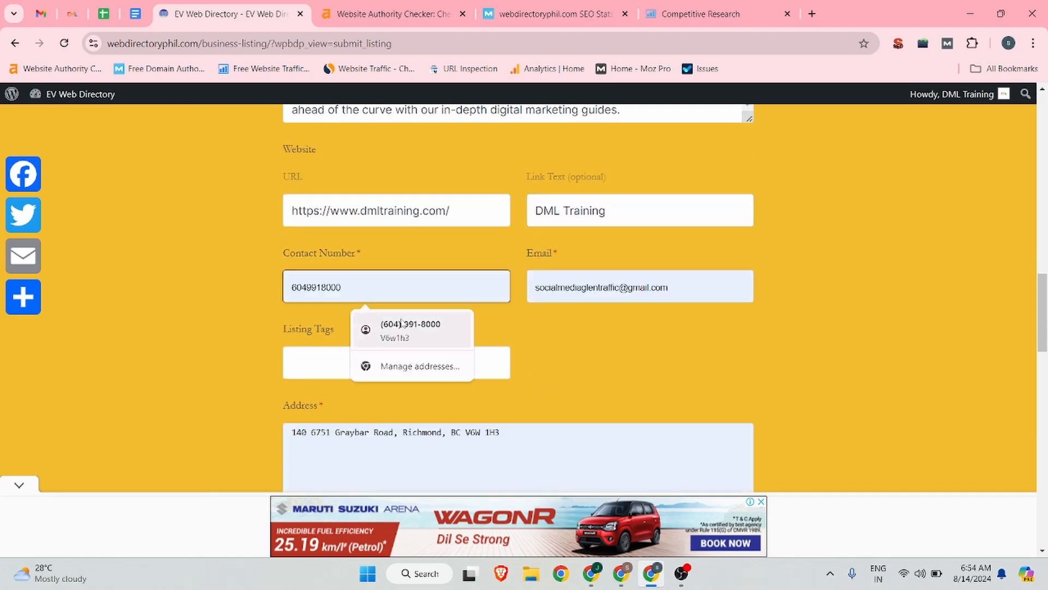
left_click(136, 14)
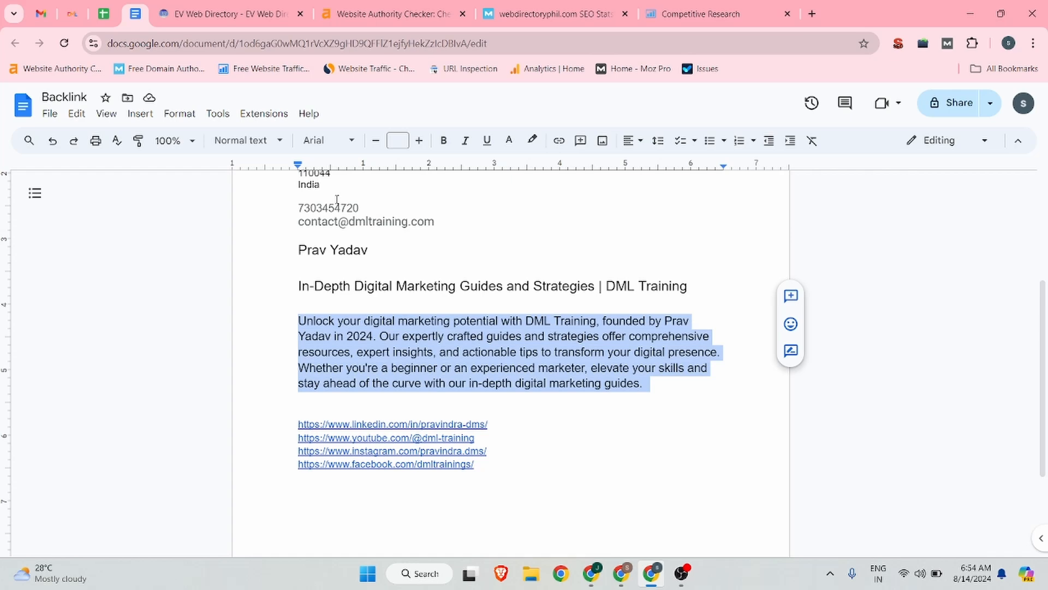
double_click(367, 208)
key("ctrl+c")
left_click(230, 13)
key("ctrl+v")
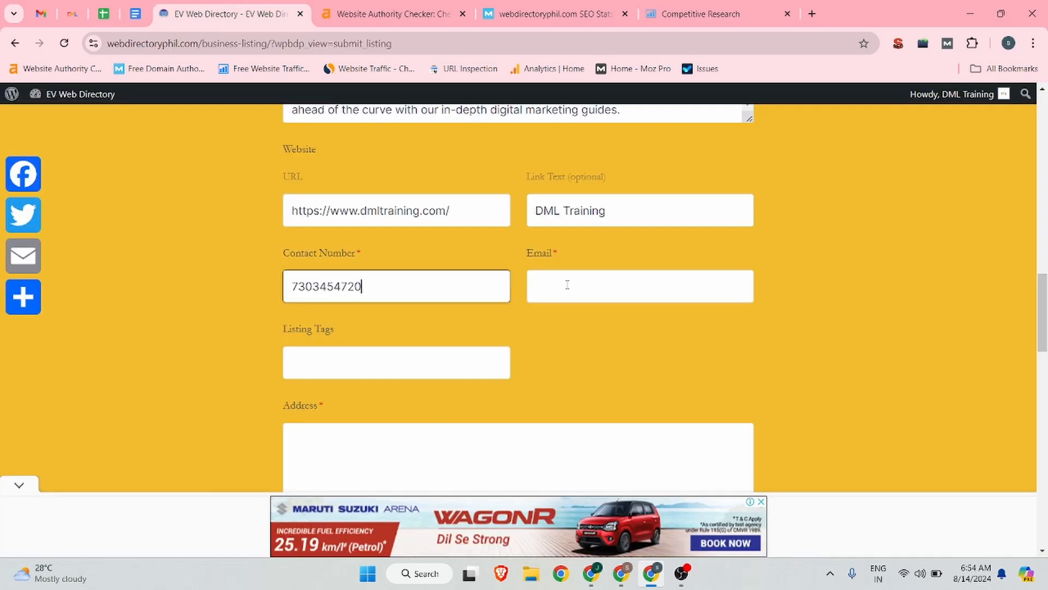
left_click(567, 285)
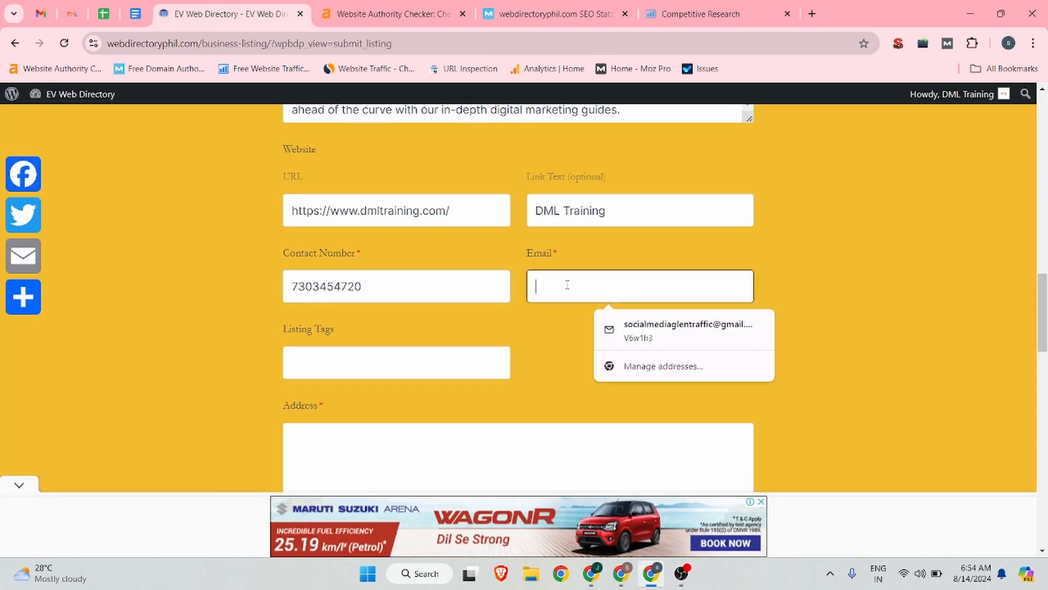
left_click(682, 339)
Step: Replace the autofilled listing address with the full business address copied from the Backlink document
scroll(574, 325, "down", 2)
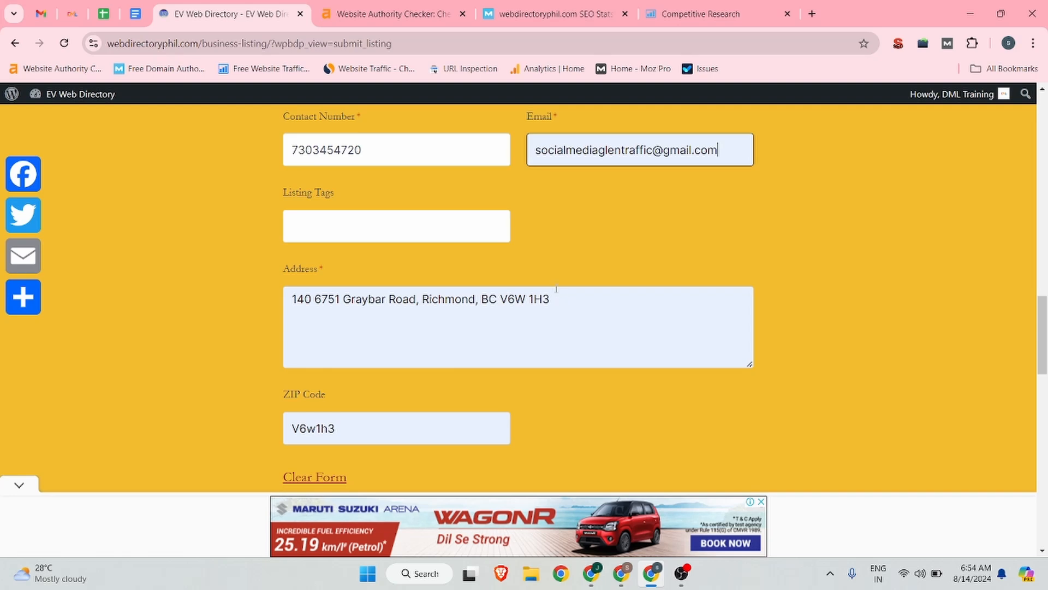
left_click(143, 5)
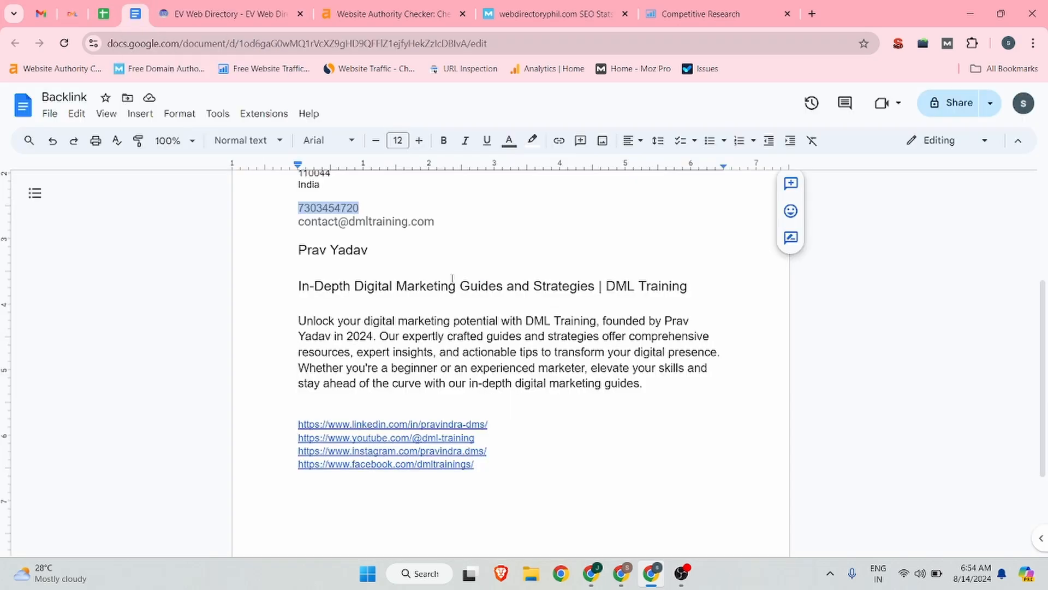
scroll(452, 278, "up", 4)
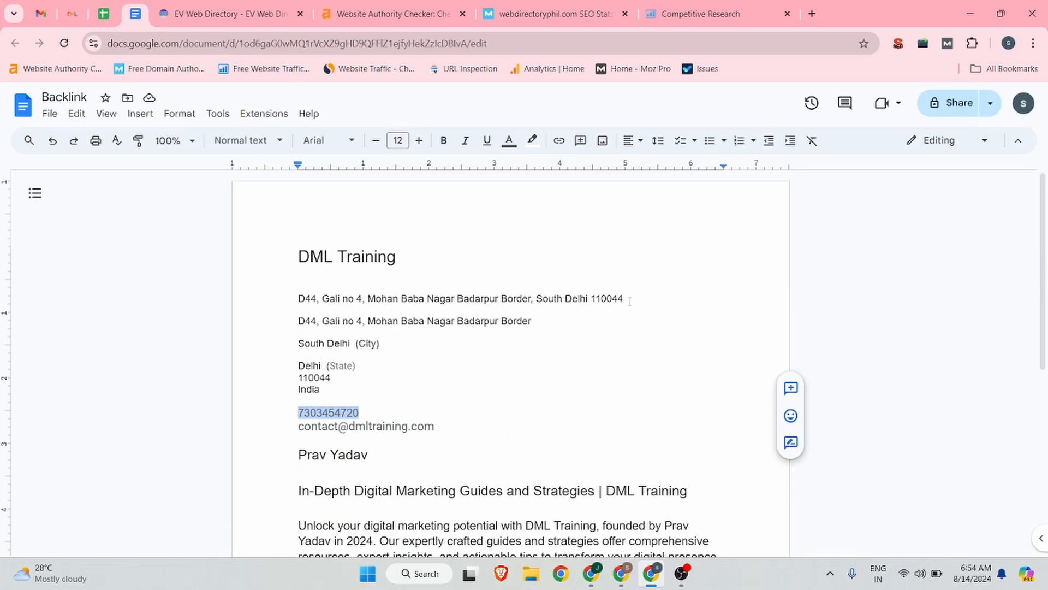
left_click(539, 322)
left_click_drag(626, 298, 274, 295)
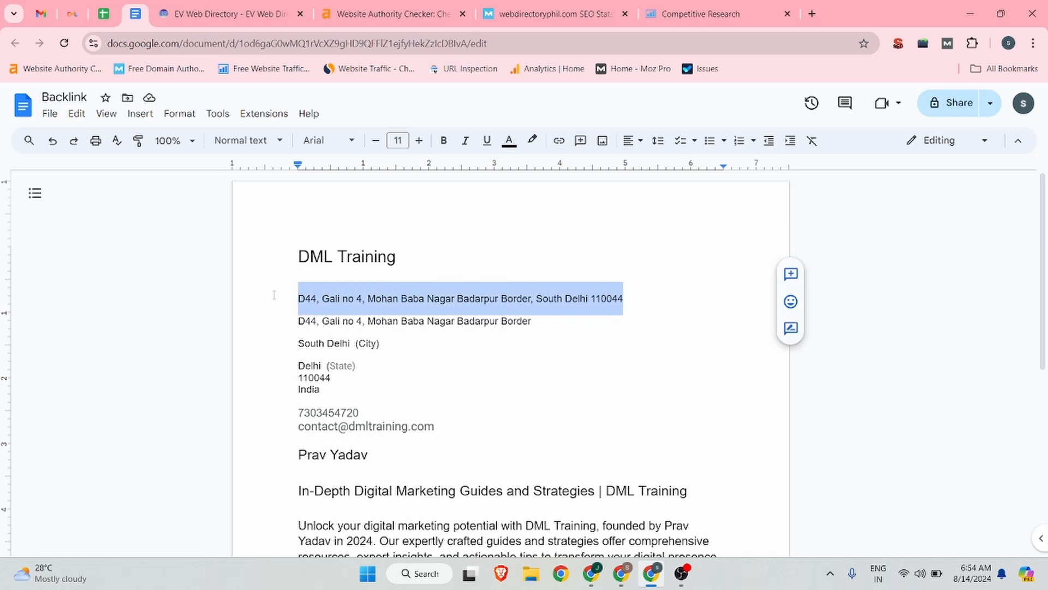
left_click(248, 16)
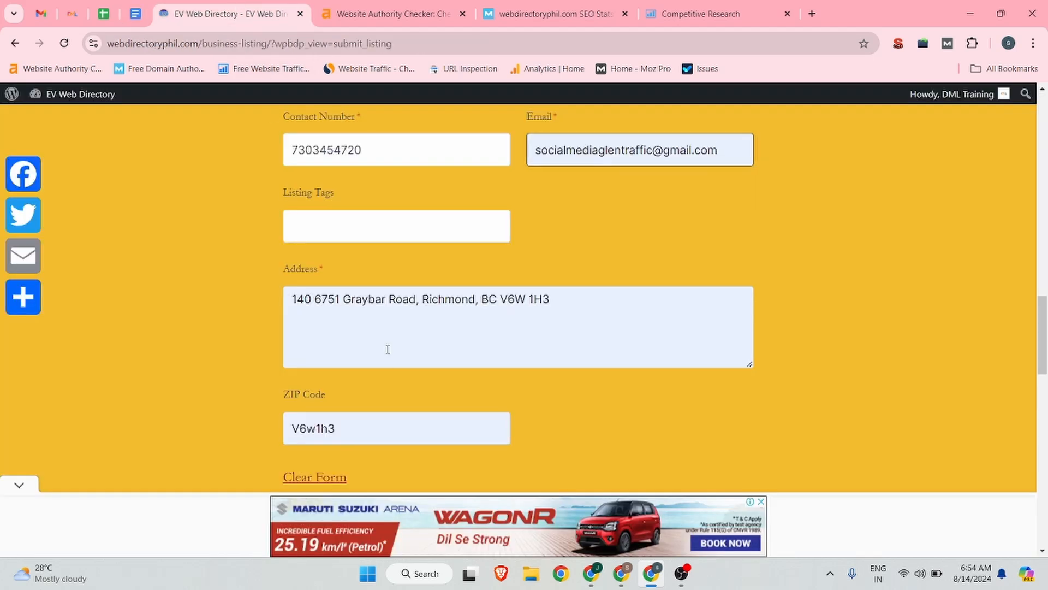
left_click(594, 318)
key("ctrl+a")
key("ctrl+v")
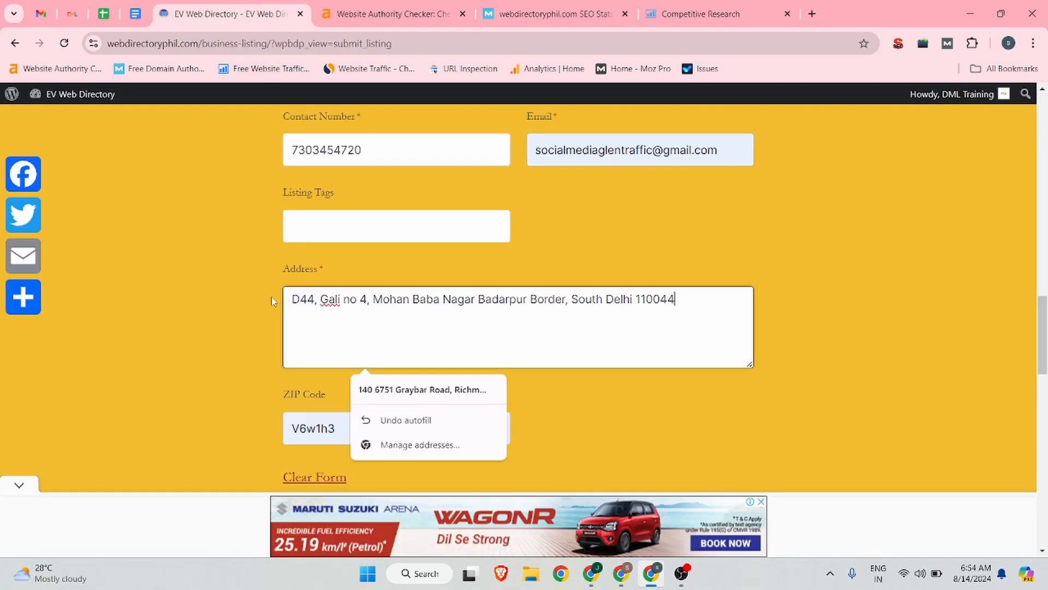
Step: Replace the autofilled ZIP code with the business's own postal code and continue to the listing images stage
scroll(275, 311, "down", 1)
left_click(335, 361)
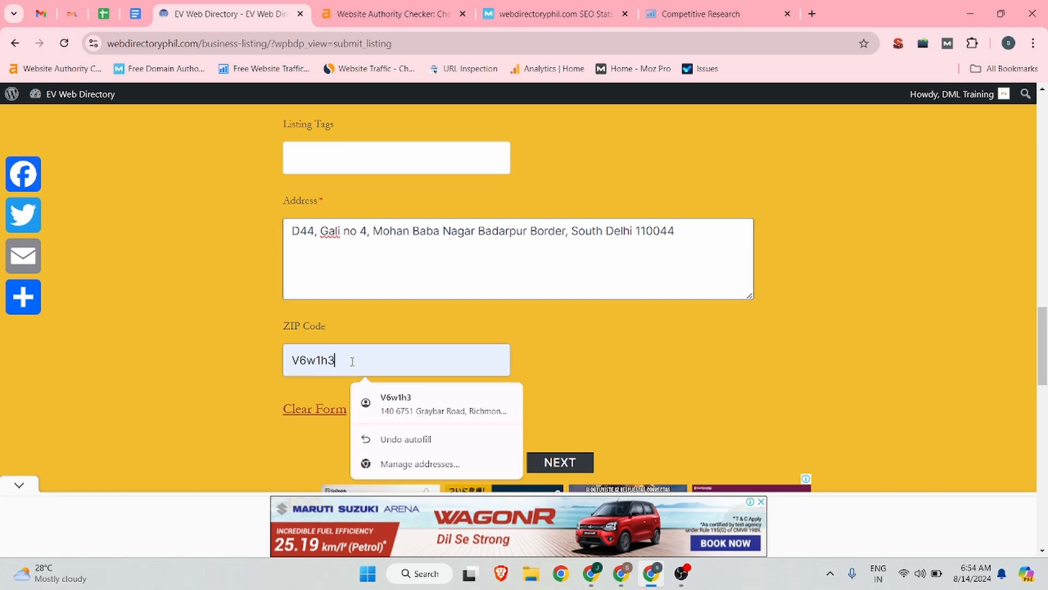
left_click_drag(335, 360, 270, 365)
type("110044")
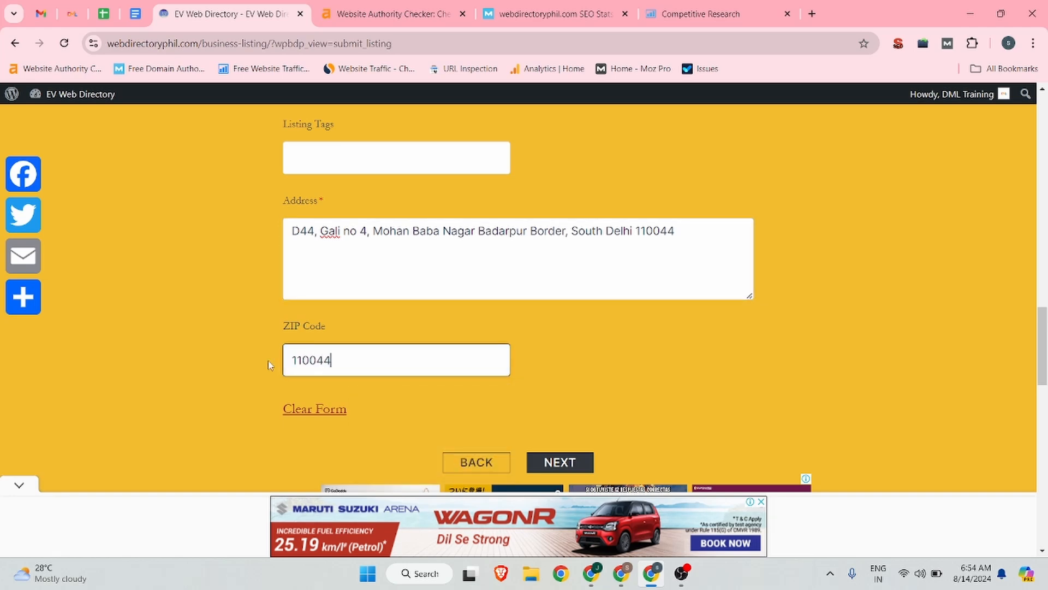
scroll(487, 326, "down", 2)
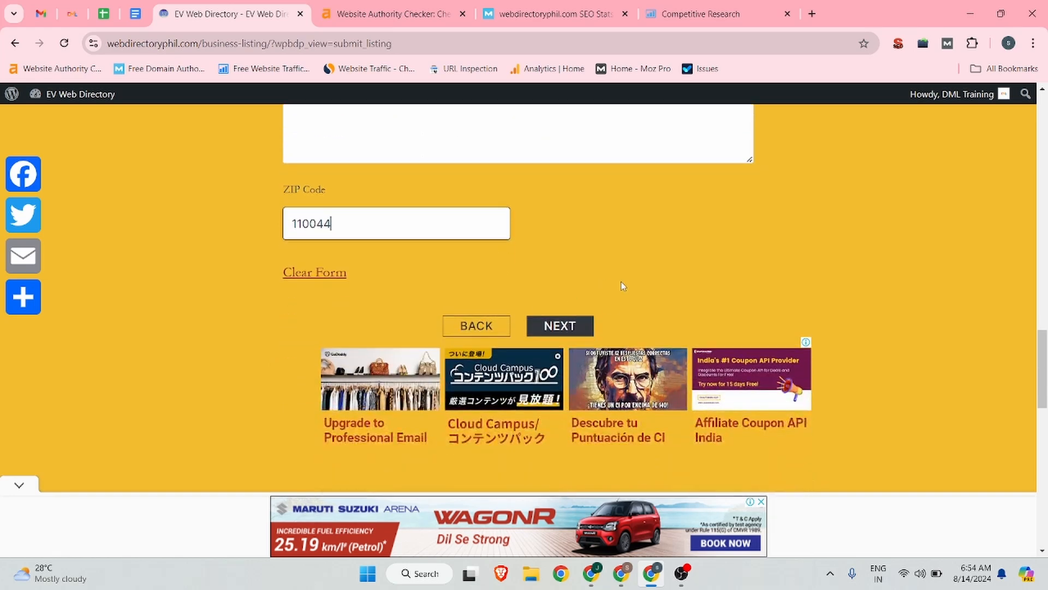
left_click(569, 327)
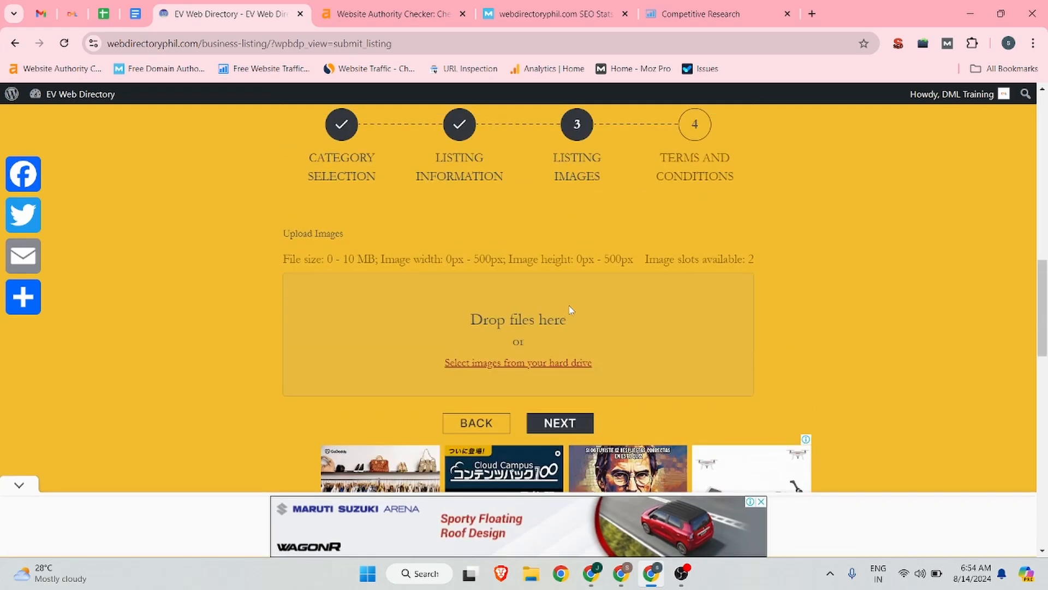
Step: Upload the PNG "Black & Blue Minimalist Modern Initial Font Logo (1)" from Downloads as listing image and continue to the terms stage
left_click(511, 364)
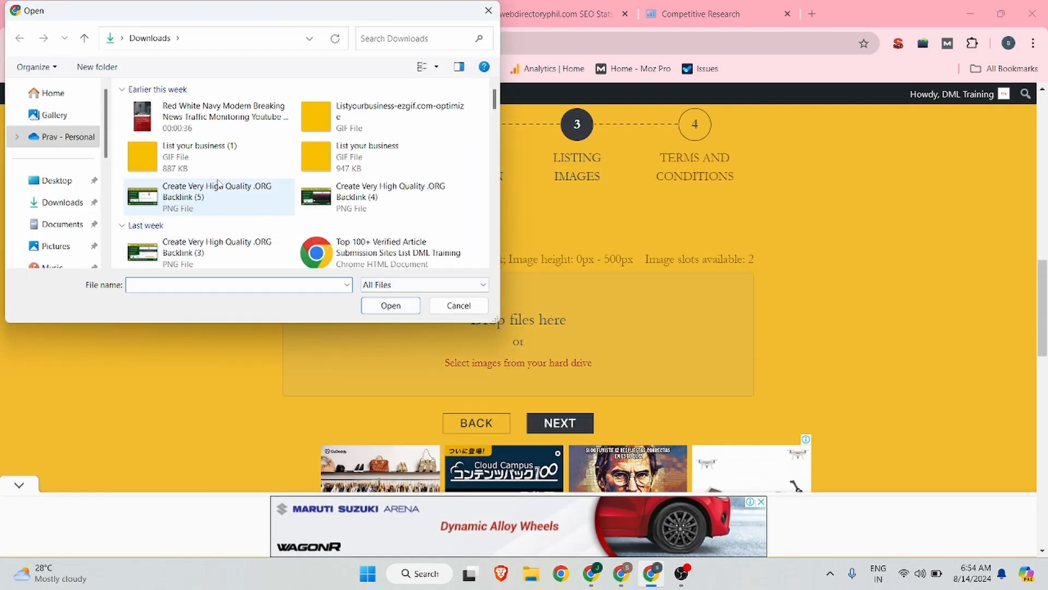
scroll(218, 185, "down", 5)
scroll(336, 176, "down", 10)
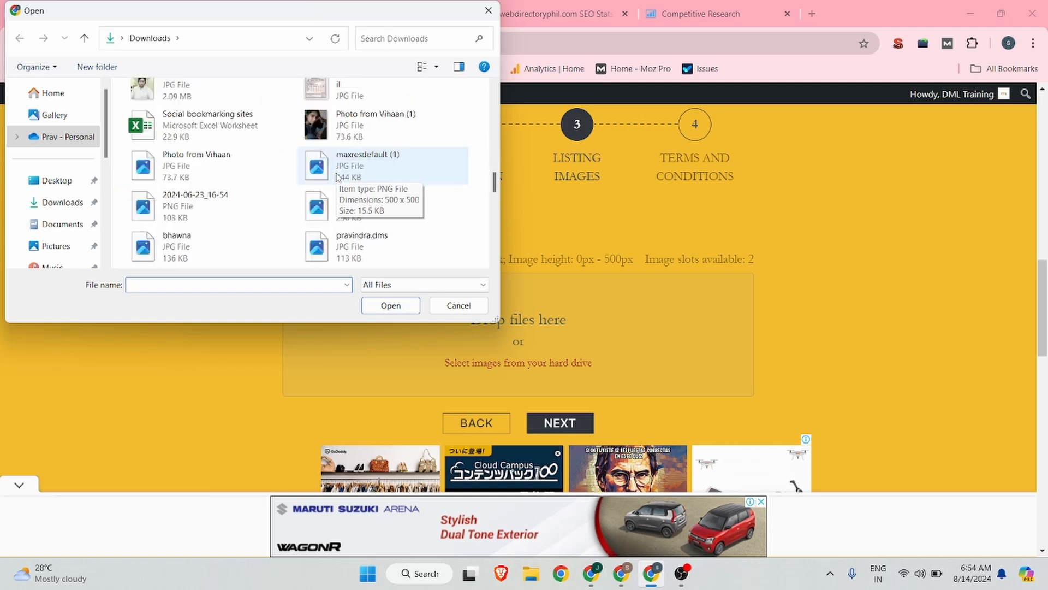
scroll(337, 176, "down", 3)
scroll(337, 176, "up", 5)
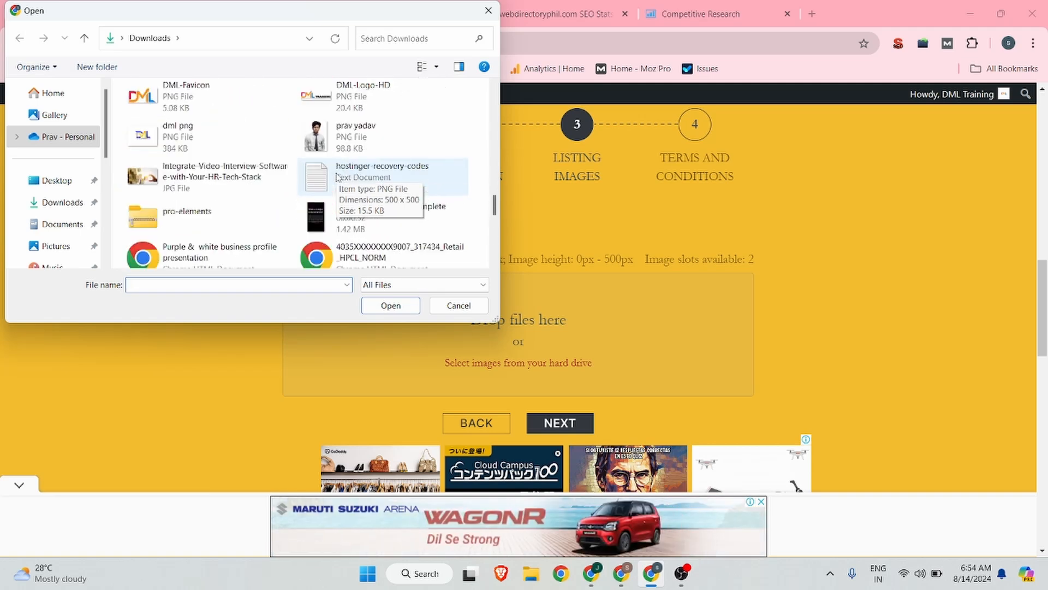
scroll(199, 234, "up", 5)
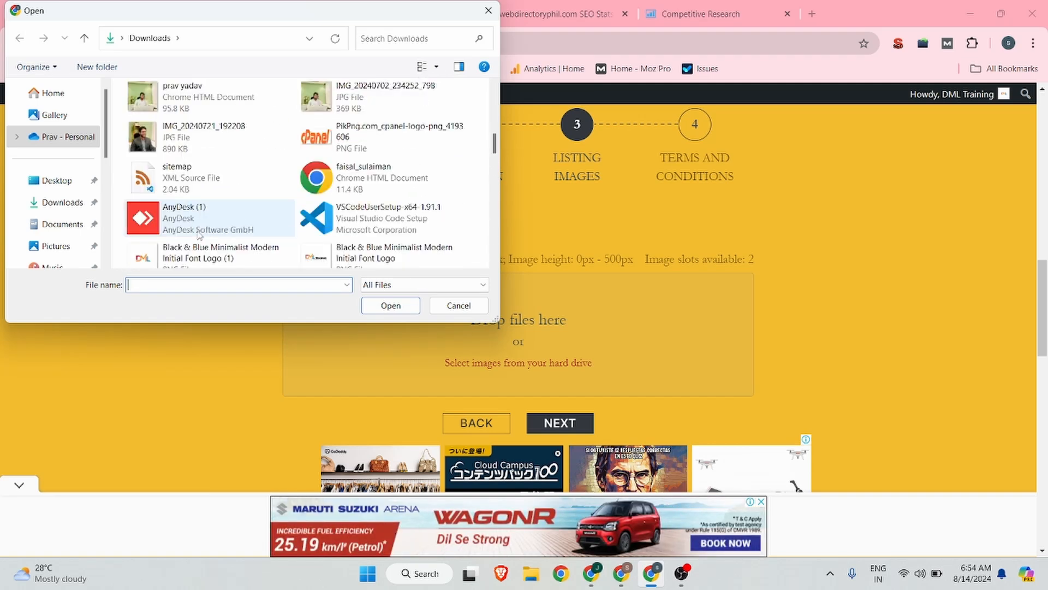
left_click(218, 253)
left_click(391, 306)
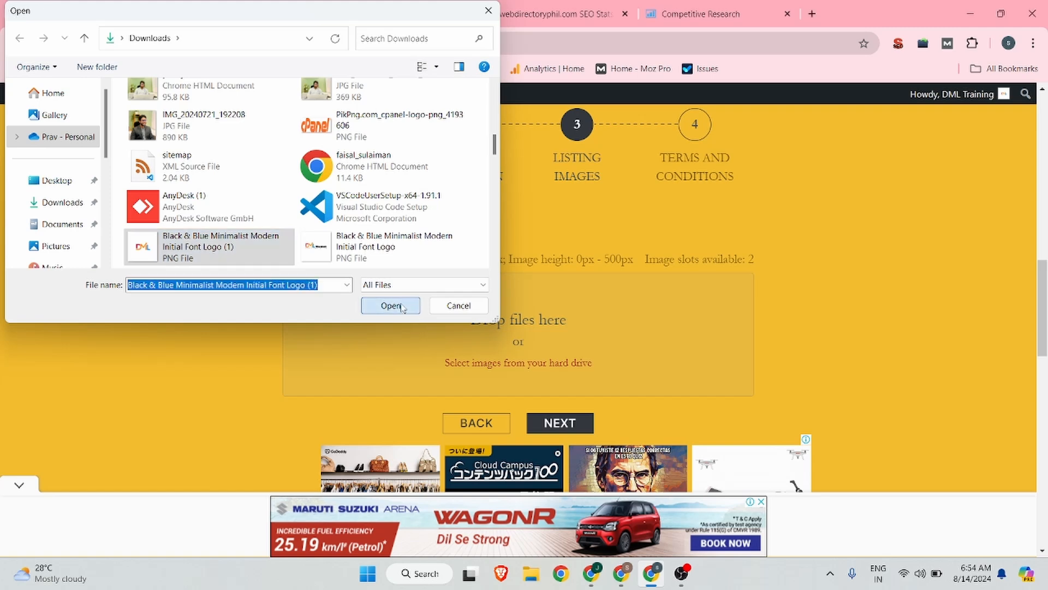
scroll(833, 248, "down", 2)
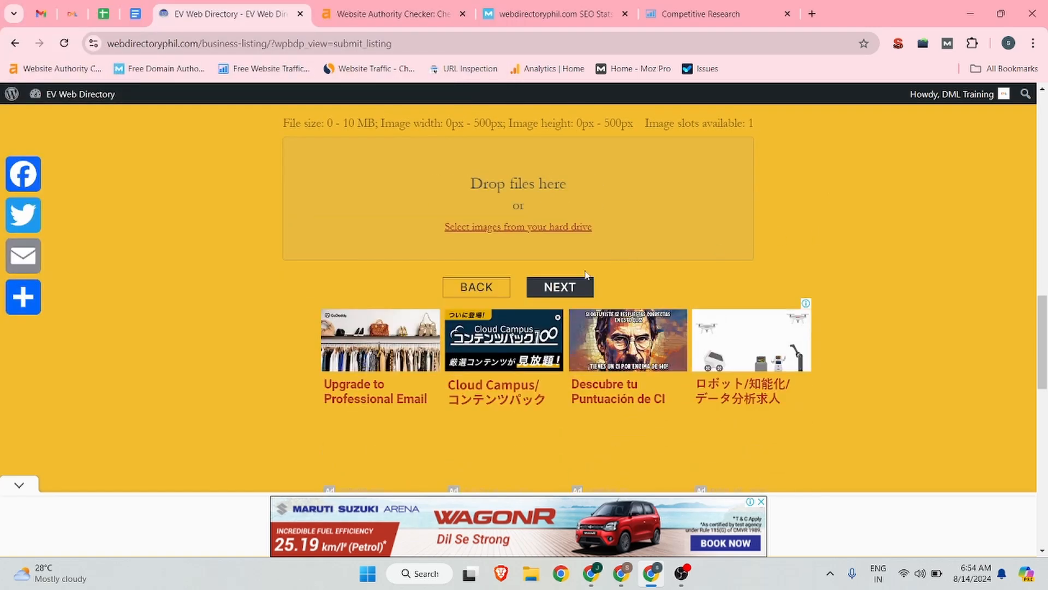
left_click(560, 285)
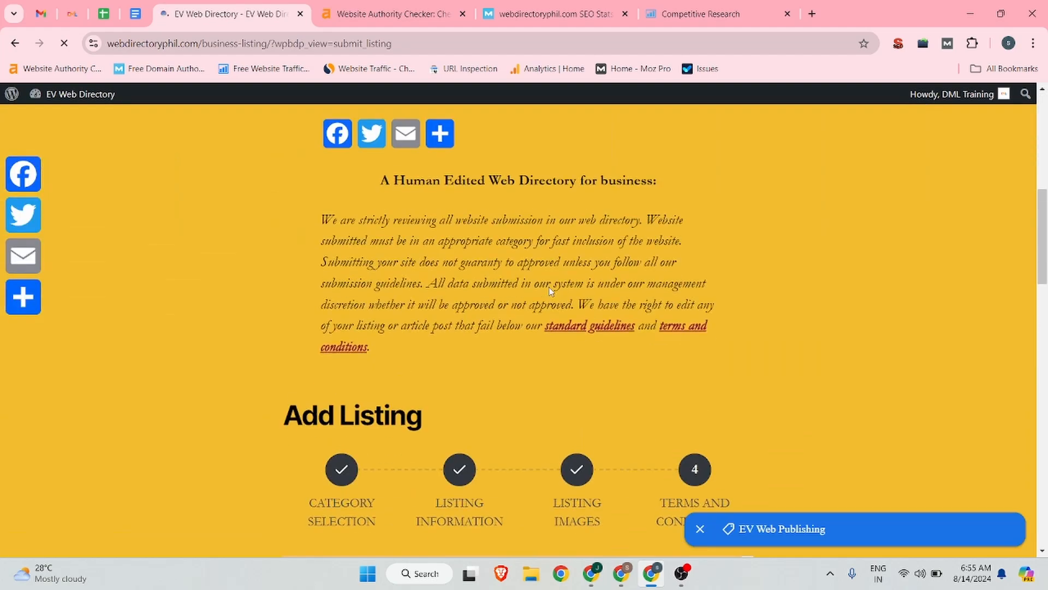
Step: Agree to the Terms and Conditions and complete the listing
scroll(548, 280, "down", 8)
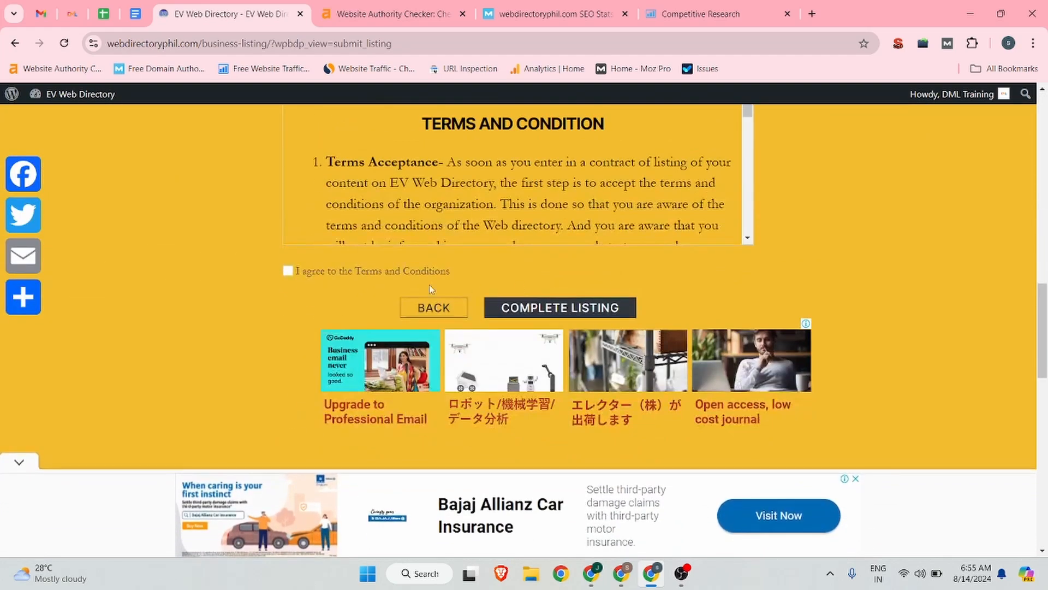
left_click(288, 271)
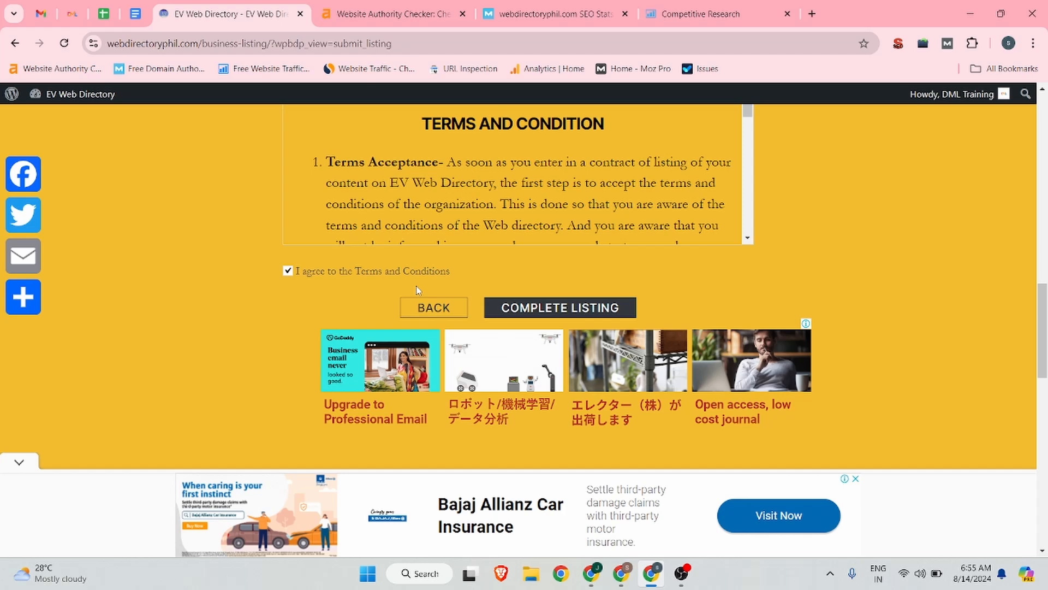
left_click(573, 308)
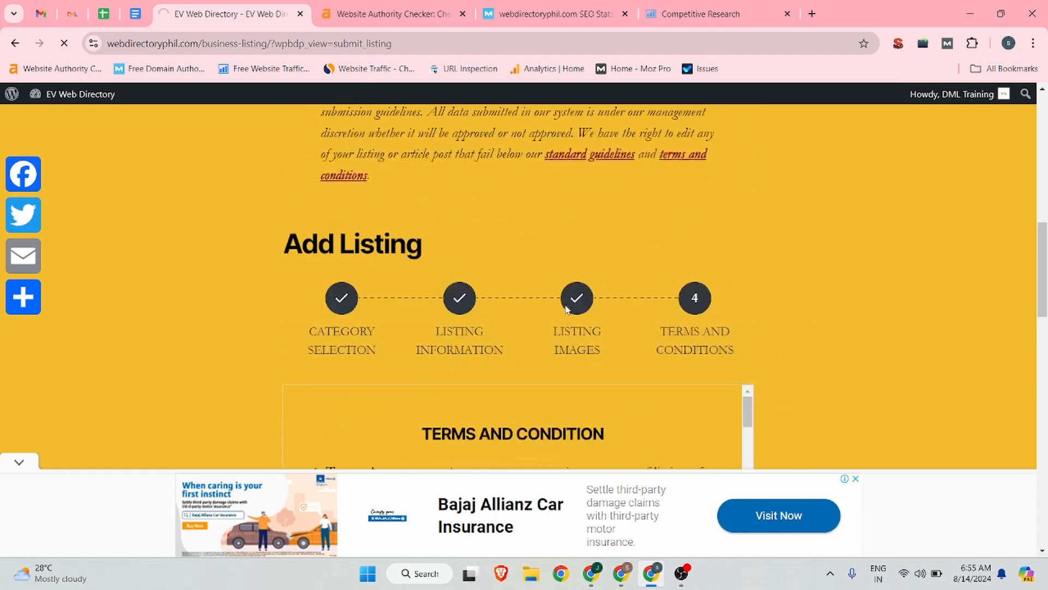
Step: Check the submission result page for the listing's status and approval requirements
scroll(653, 293, "down", 4)
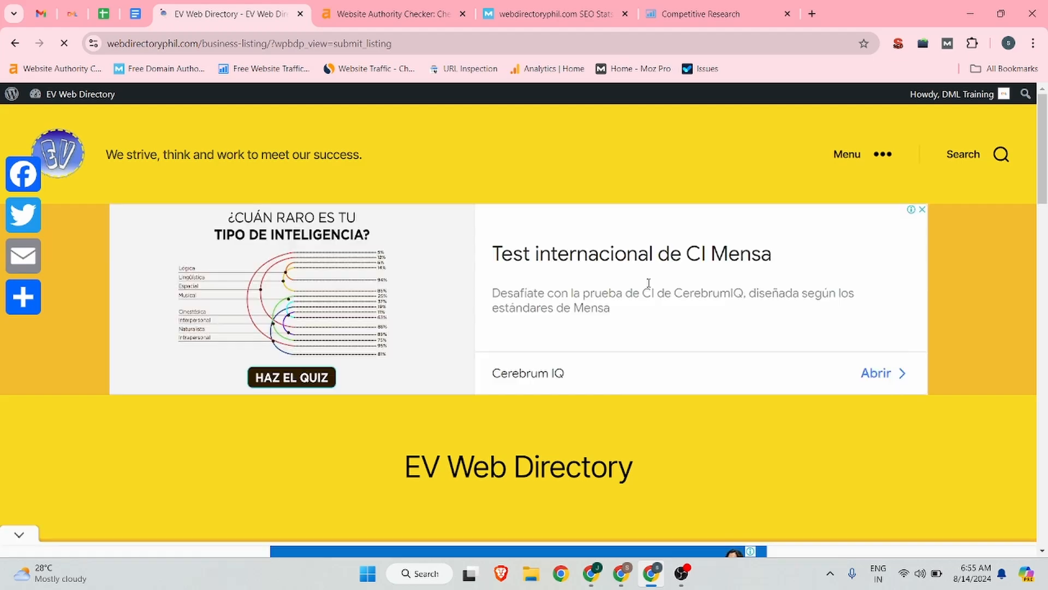
scroll(647, 298, "down", 6)
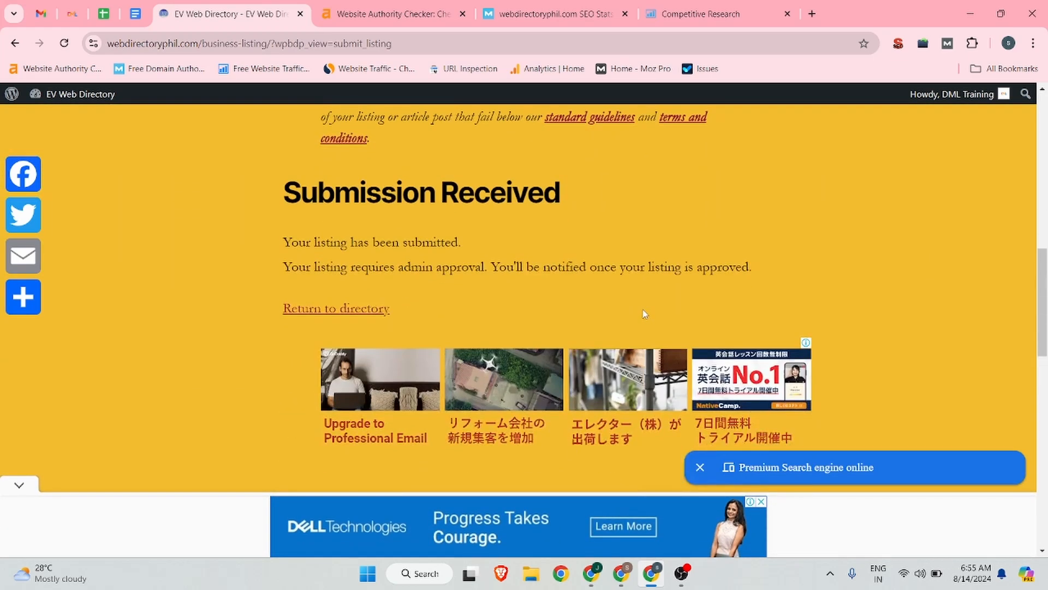
left_click_drag(244, 200, 662, 218)
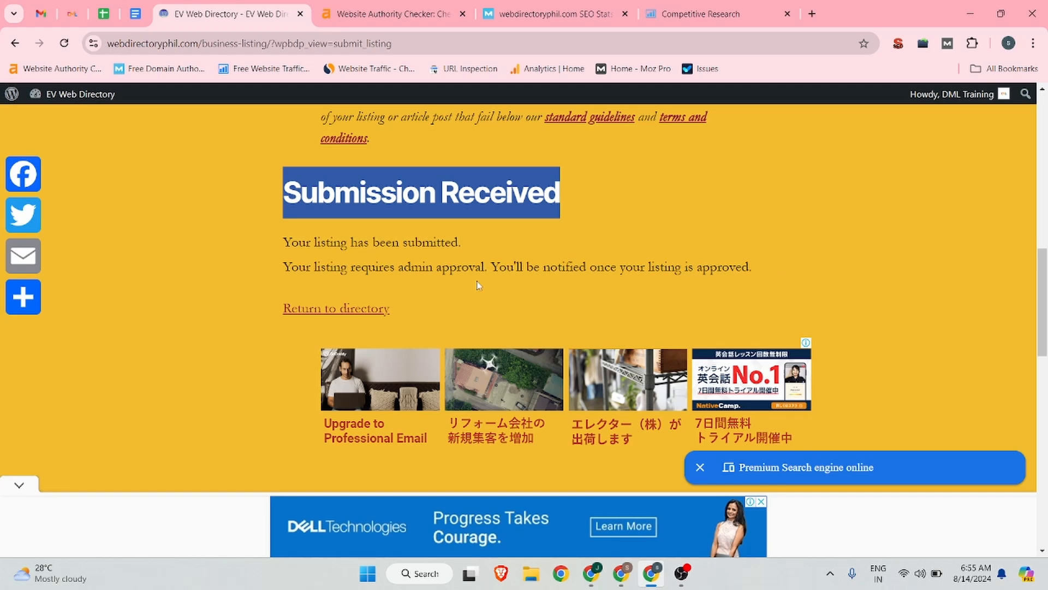
scroll(726, 275, "up", 1)
scroll(727, 275, "down", 2)
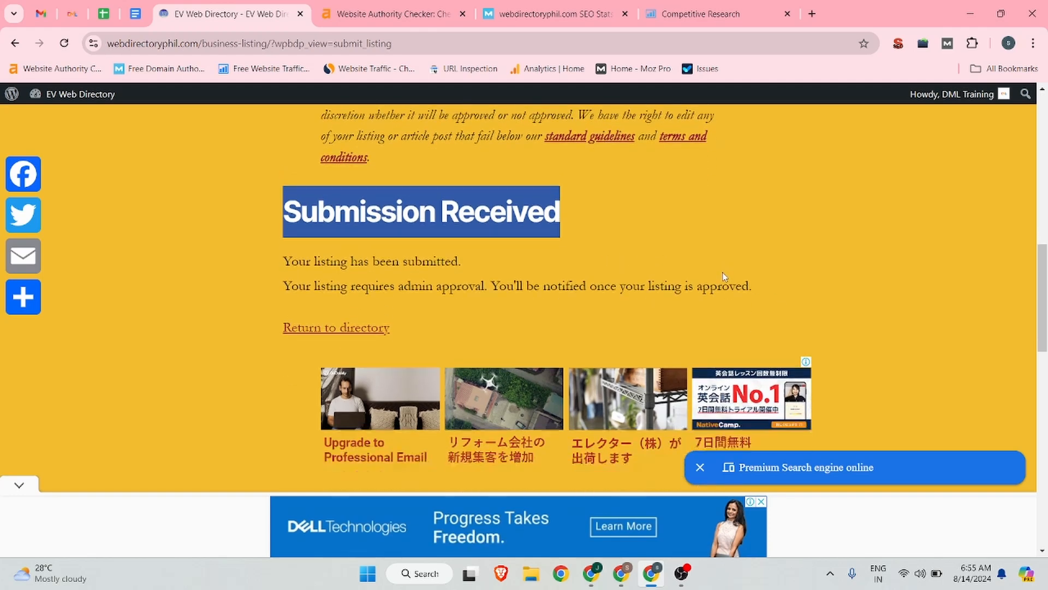
scroll(576, 269, "up", 1)
left_click(328, 256)
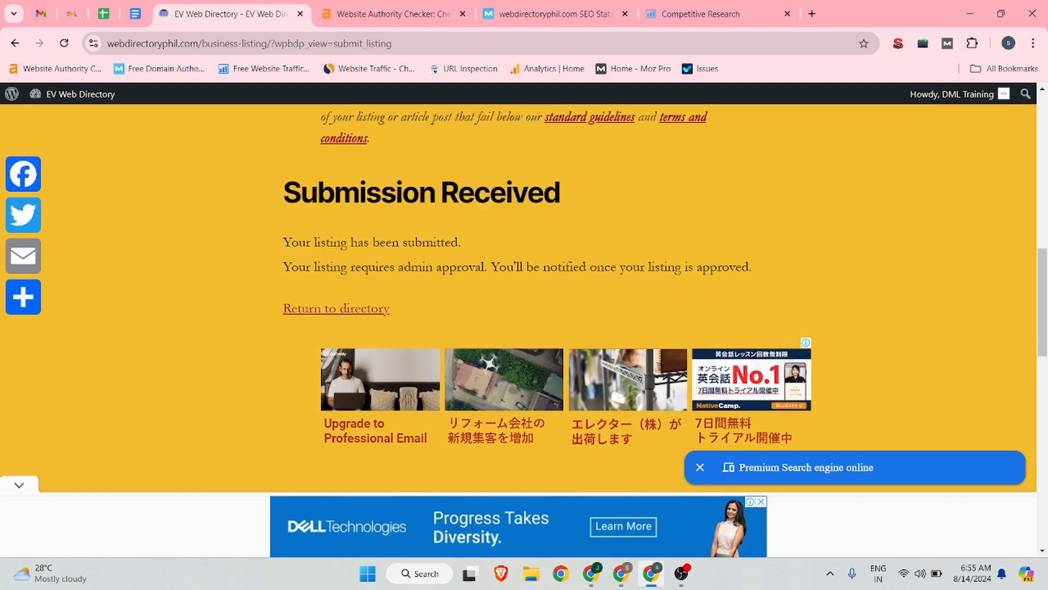